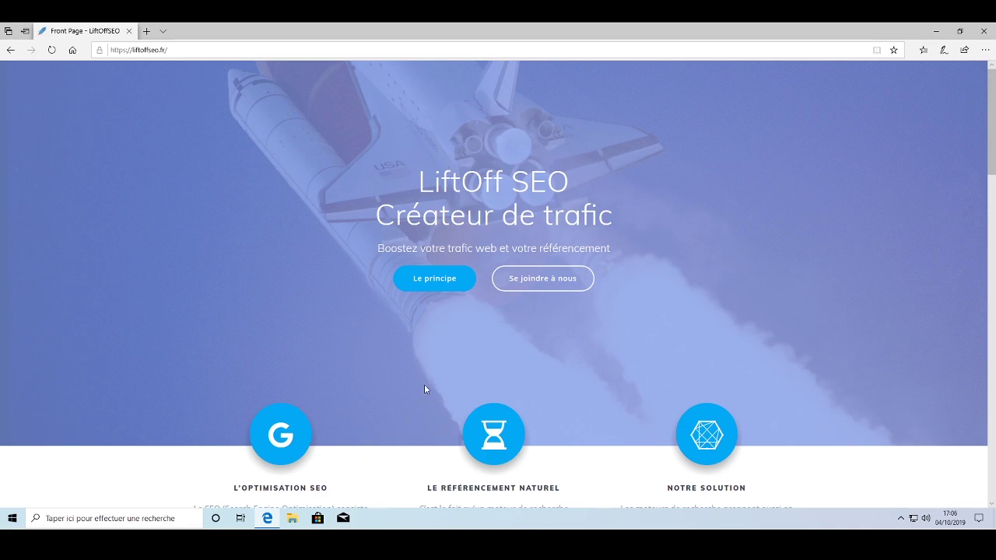
# Step: Download LiftOffSEO_setup.exe from the site's free download offer and run it anyway past the SmartScreen block, granting elevation
pyautogui.scroll(-15, 424, 386)
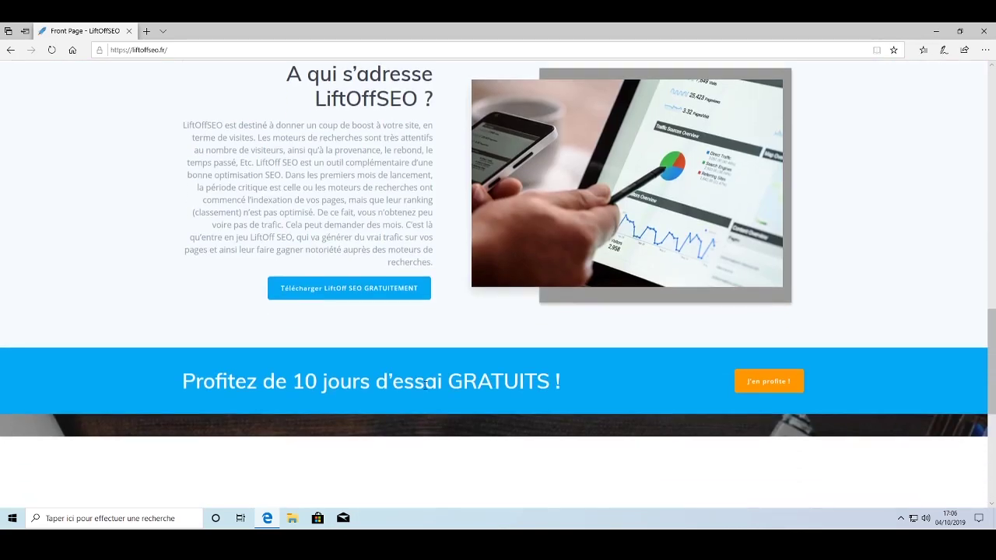
pyautogui.click(352, 290)
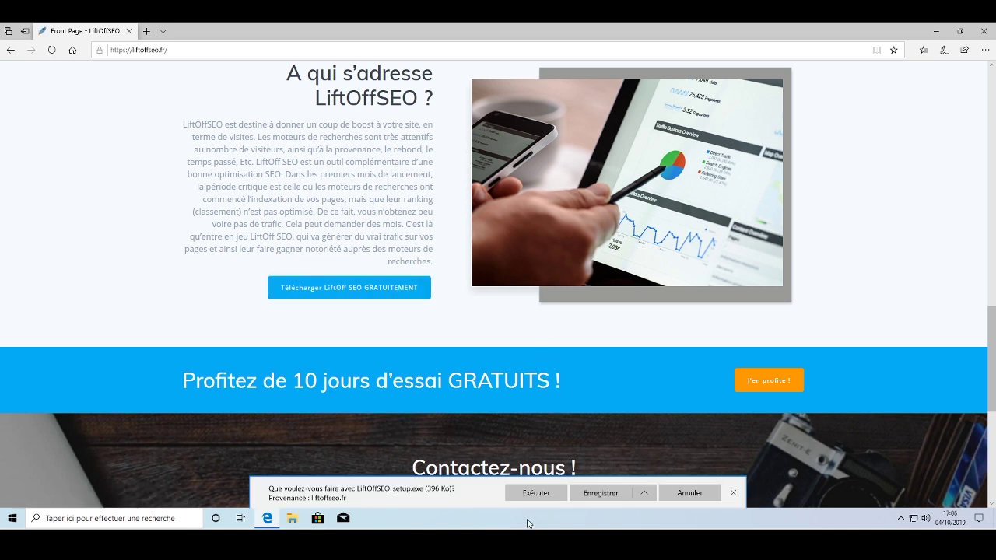
pyautogui.click(535, 493)
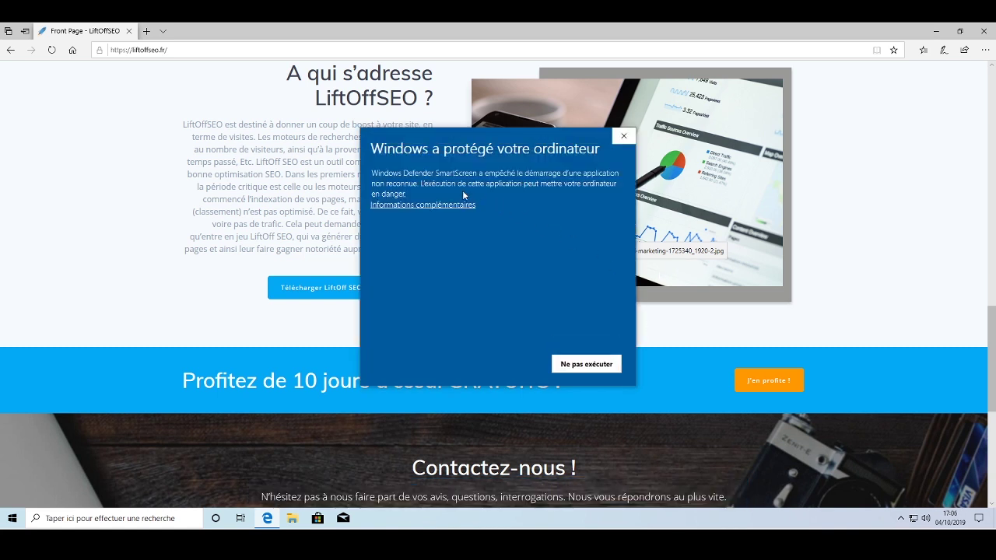
pyautogui.click(390, 207)
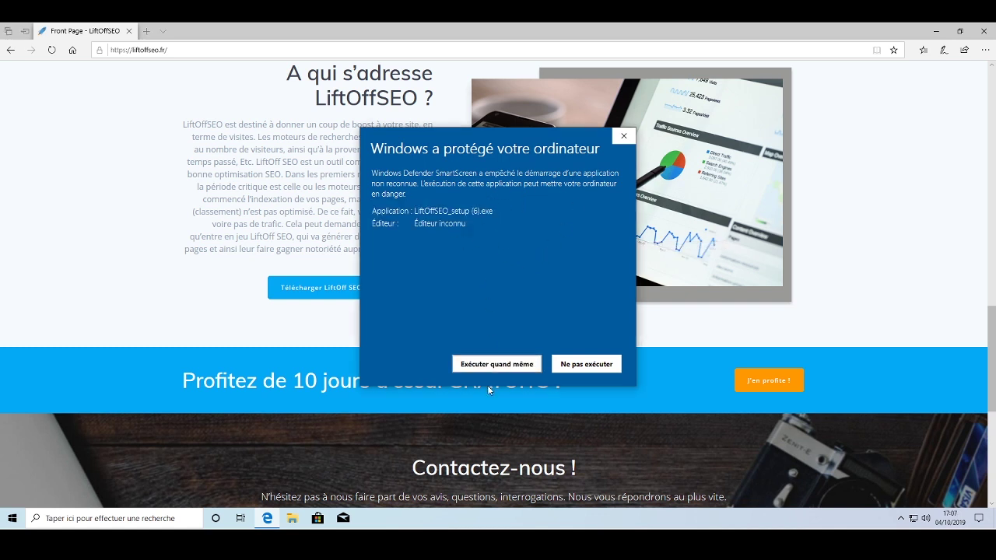
pyautogui.click(498, 366)
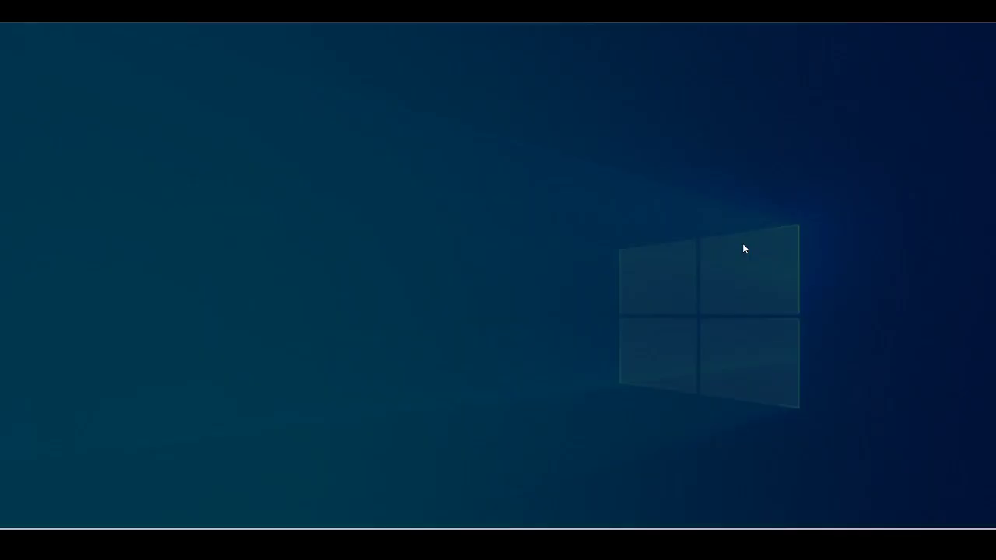
pyautogui.click(470, 343)
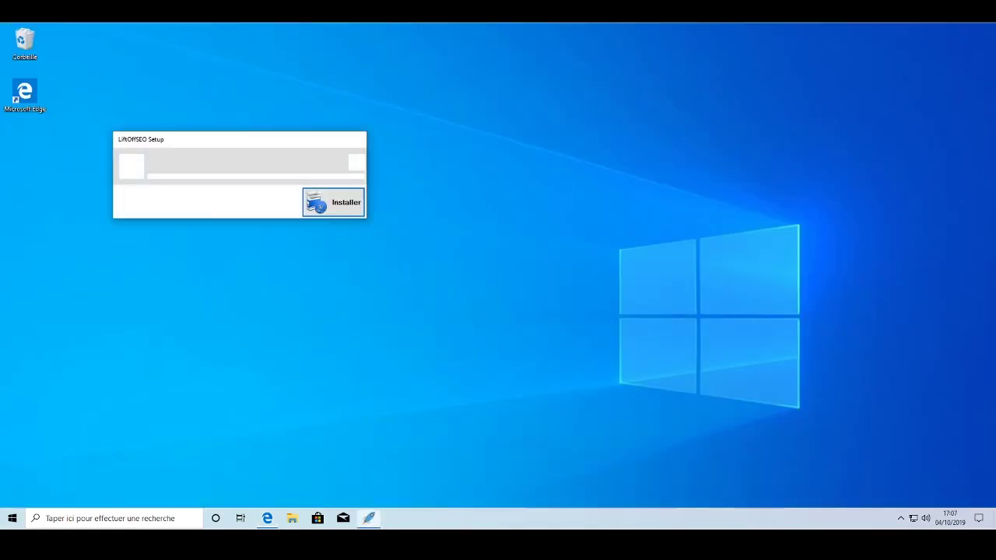
# Step: Move the LiftOffSEO setup window to the upper middle of the desktop and start the installation
pyautogui.moveTo(350, 130); pyautogui.dragTo(503, 96)
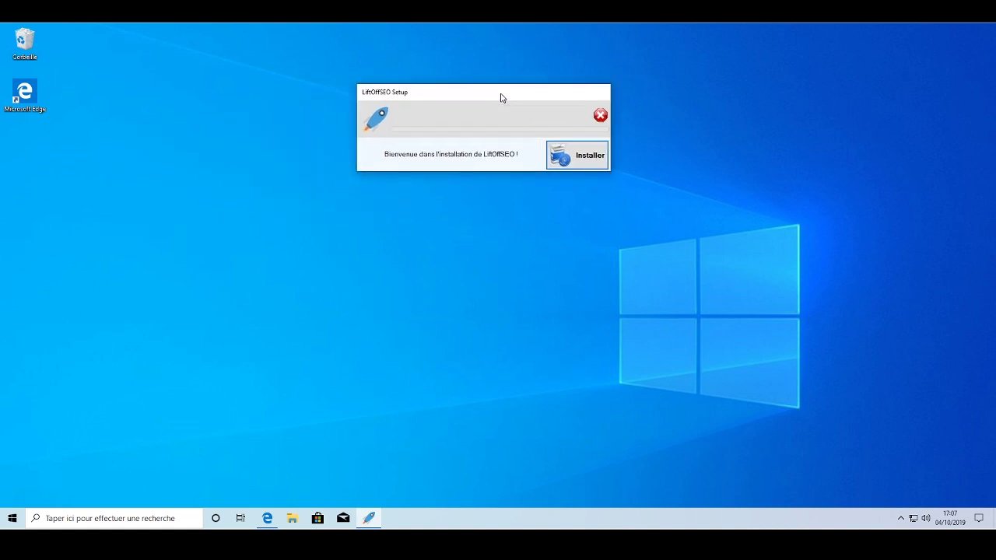
pyautogui.click(584, 161)
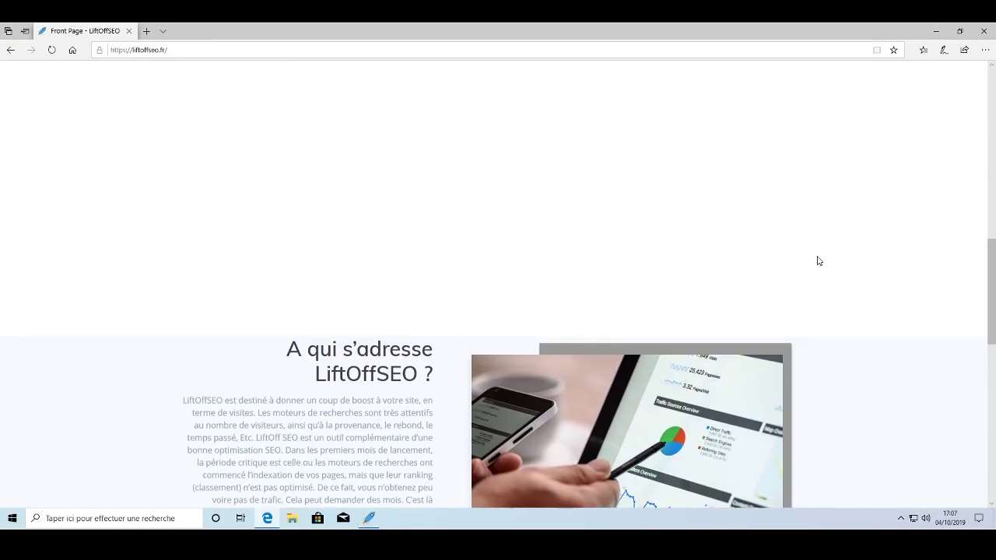
# Step: Review the "LiftOffSEO c'est quoi ?" section of the website and minimize the browser
pyautogui.scroll(4, 819, 262)
pyautogui.scroll(-2, 818, 262)
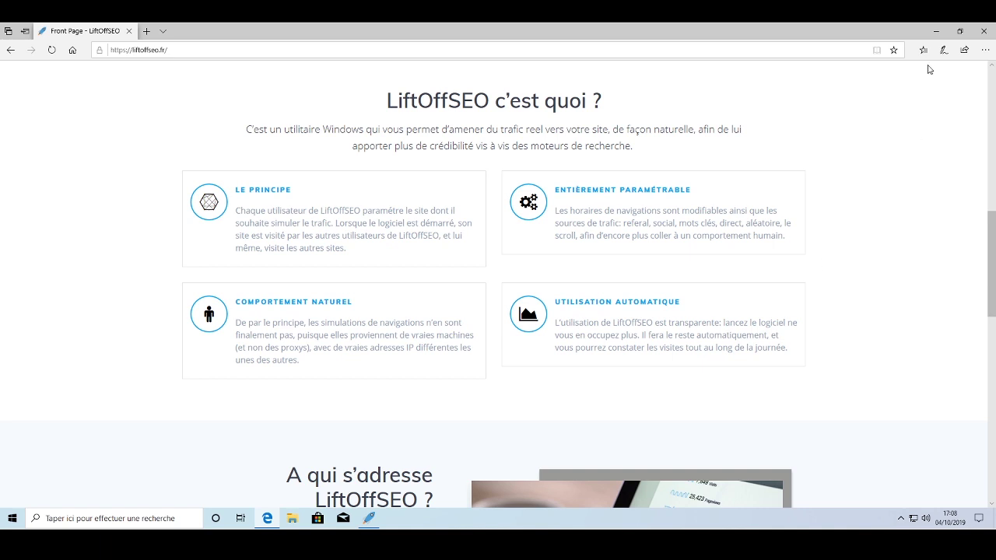
pyautogui.click(935, 32)
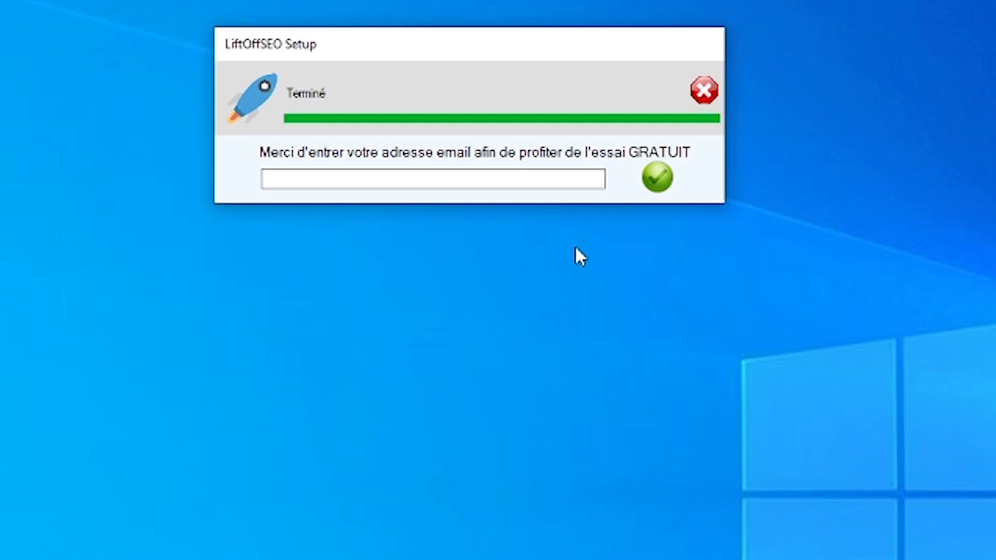
# Step: Submit the e-mail address for the free trial and launch LiftOffSEO from the setup window
pyautogui.click(453, 179)
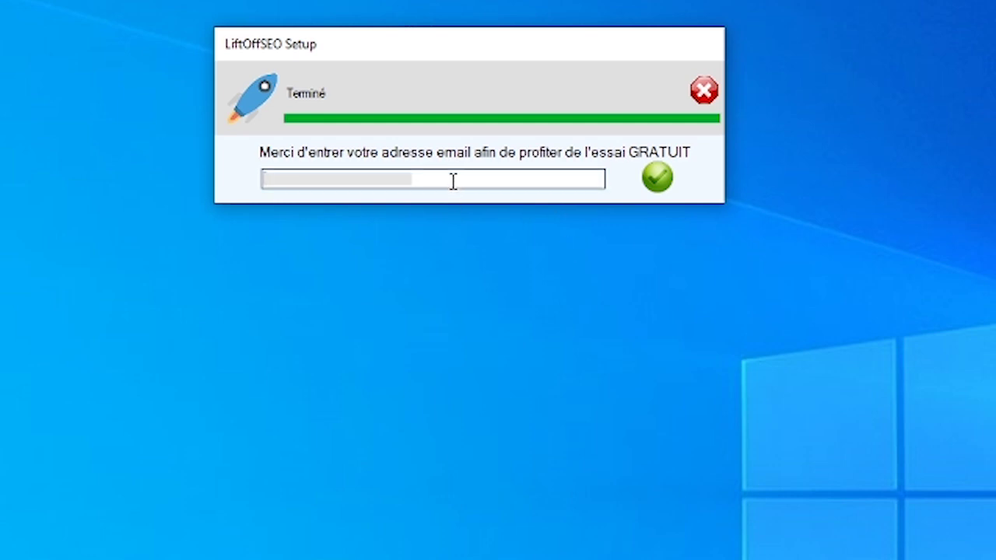
pyautogui.click(659, 186)
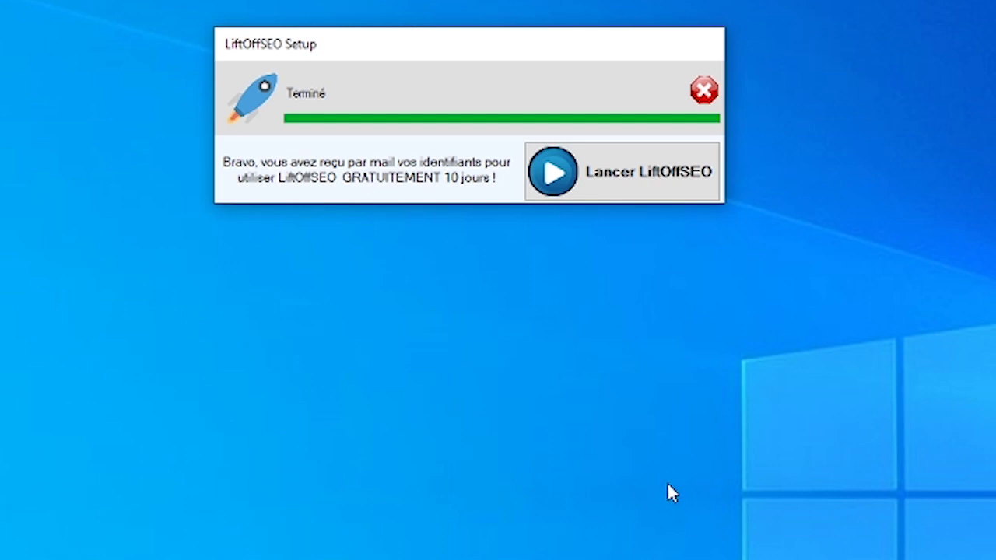
pyautogui.click(625, 190)
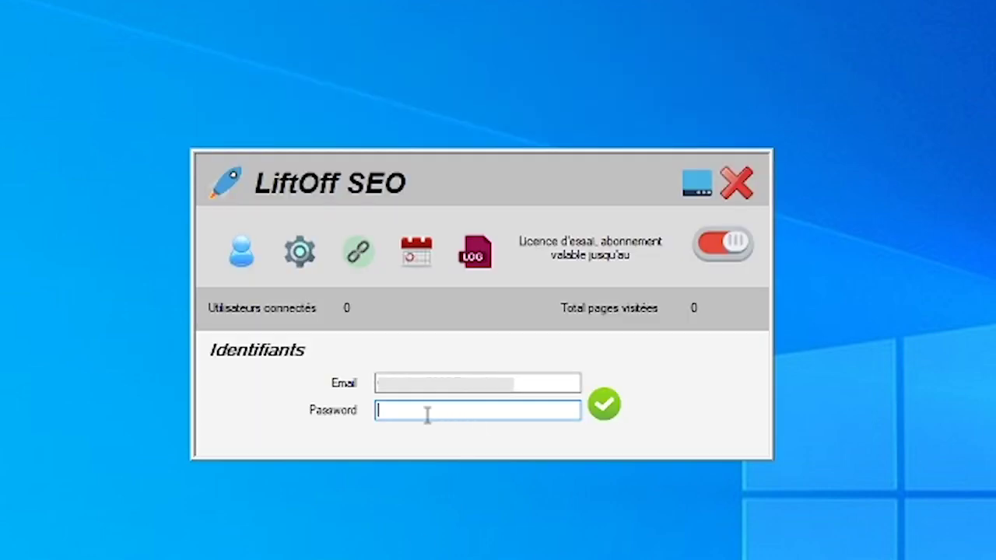
# Step: Paste the account password, sign in to LiftOff SEO and reposition its window on the desktop
pyautogui.hotkey('ctrl', 'v')
pyautogui.click(603, 407)
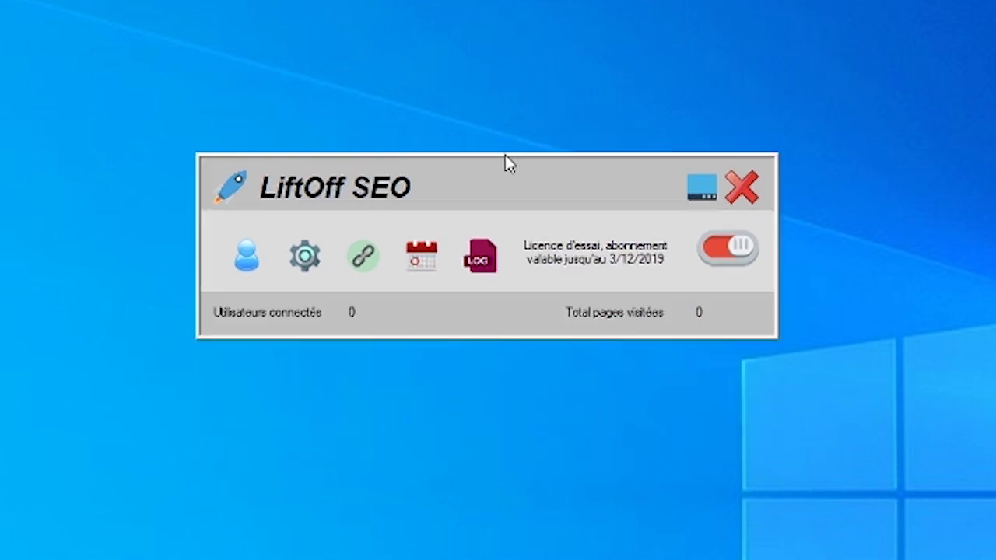
pyautogui.moveTo(507, 162); pyautogui.dragTo(210, 57)
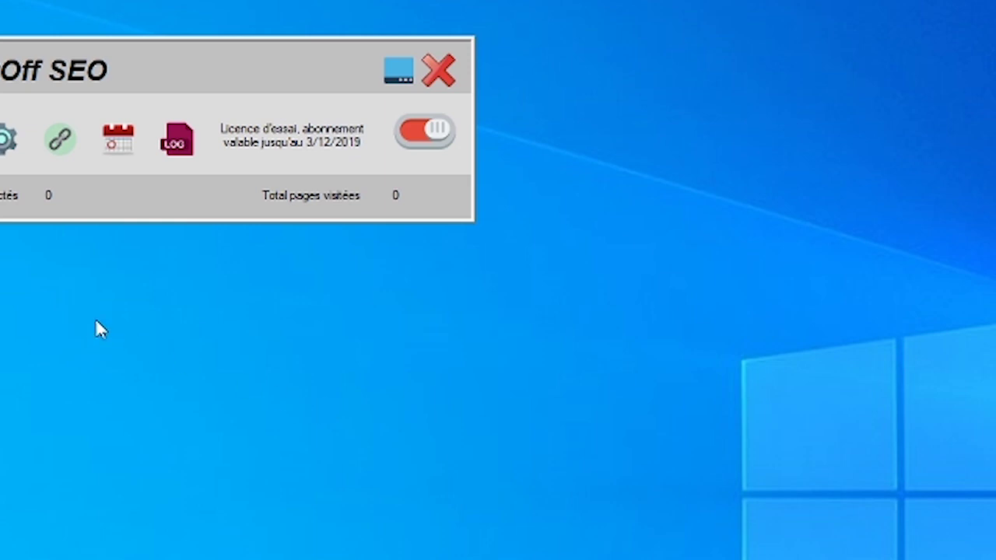
pyautogui.moveTo(198, 67); pyautogui.dragTo(347, 225)
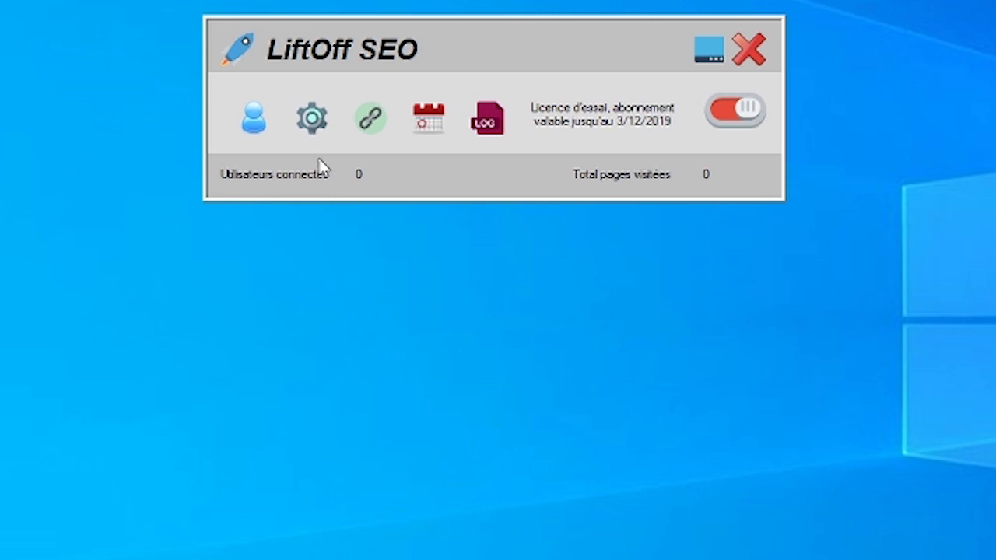
# Step: Open the Paramètres section and check which countries are available for the traffic
pyautogui.click(313, 123)
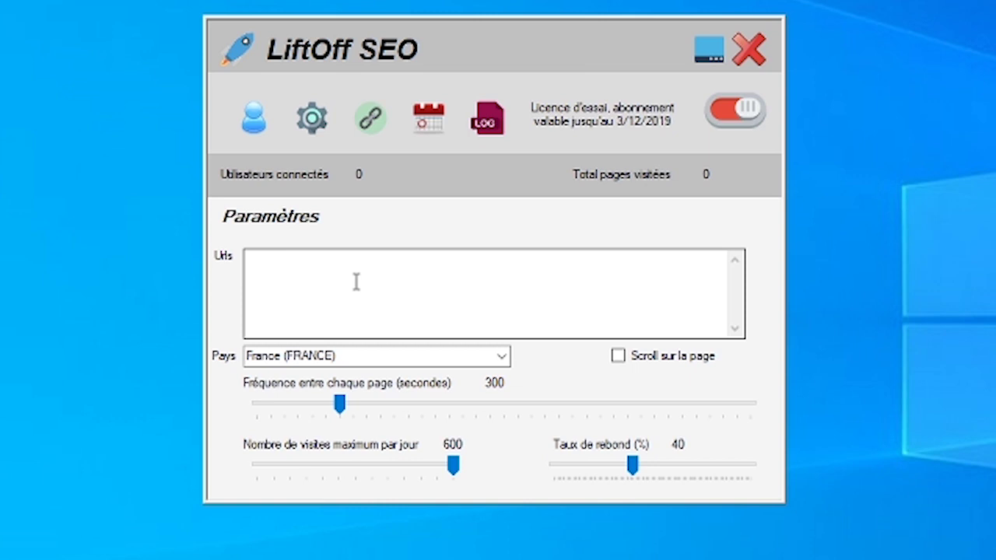
pyautogui.click(503, 358)
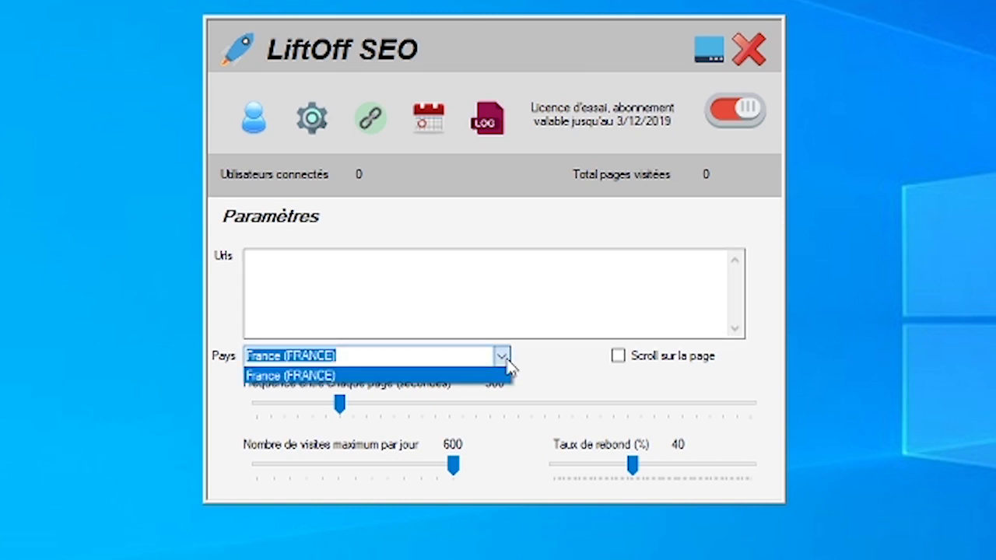
pyautogui.click(504, 357)
pyautogui.click(504, 357)
pyautogui.click(507, 361)
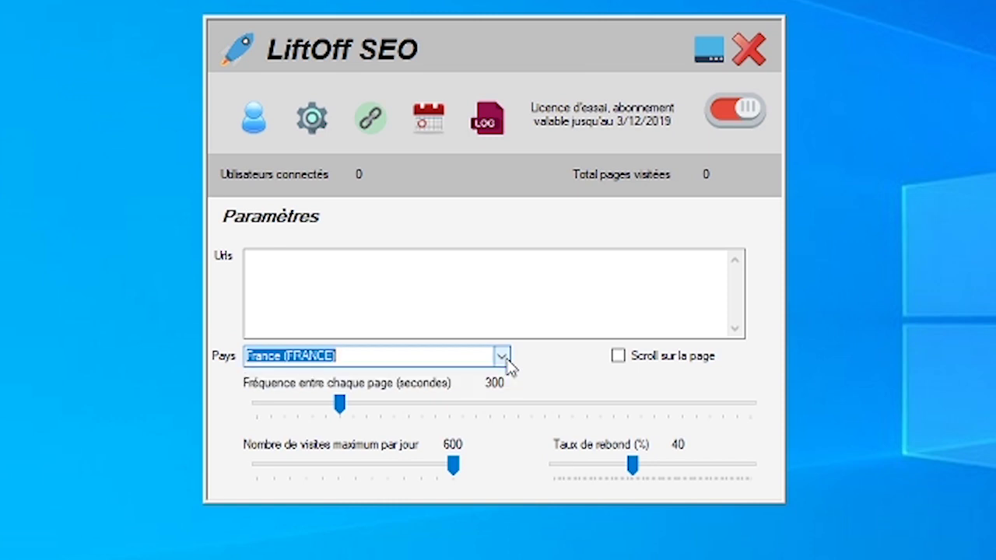
# Step: Try the "Scroll sur la page" option and switch it back off
pyautogui.click(618, 357)
pyautogui.click(618, 360)
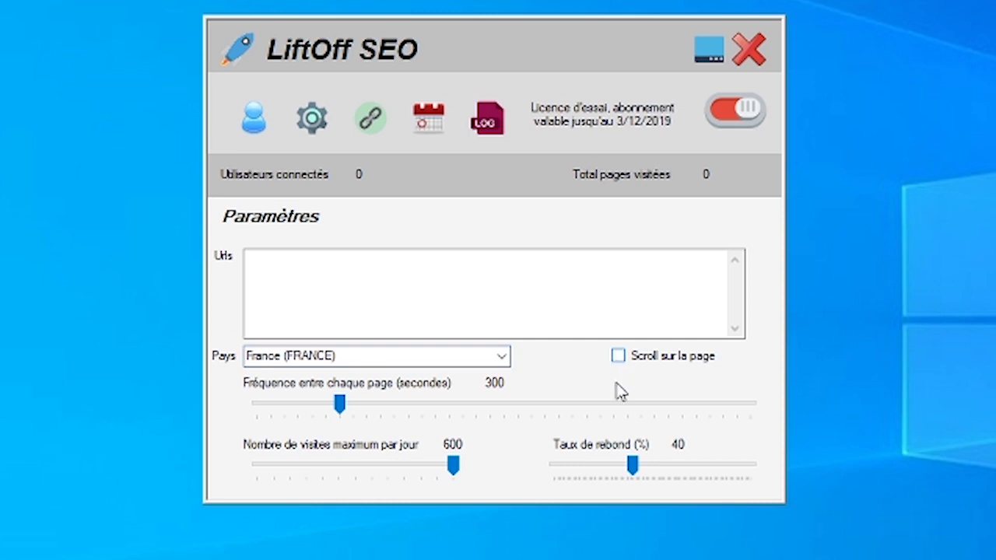
pyautogui.click(618, 357)
pyautogui.click(617, 361)
# Step: Set the frequency between pages to 606 seconds and the bounce rate to 9 %, and close the Paramètres section
pyautogui.moveTo(342, 411); pyautogui.dragTo(551, 412)
pyautogui.moveTo(550, 413); pyautogui.dragTo(426, 409)
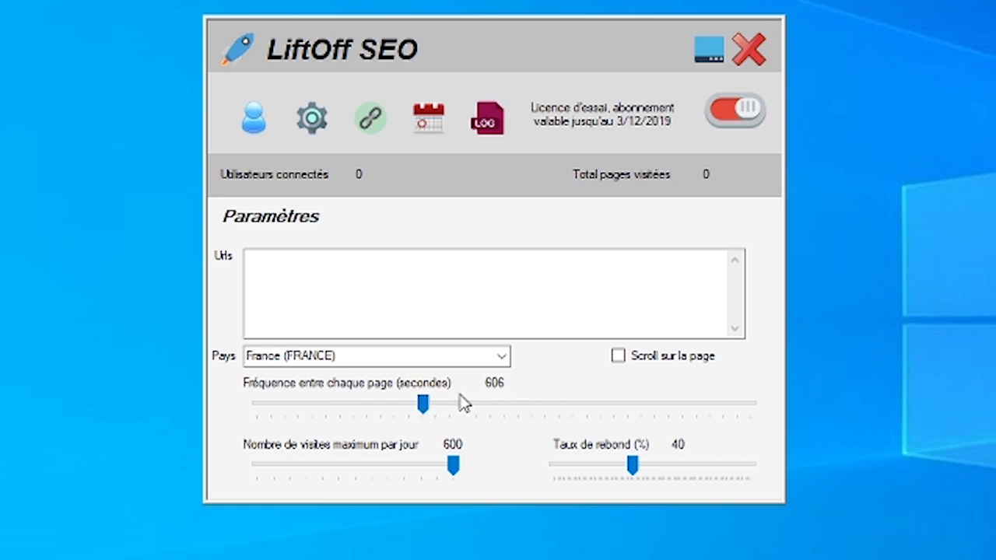
pyautogui.moveTo(456, 472)
pyautogui.mouseDown()
pyautogui.moveTo(254, 490)
pyautogui.moveTo(304, 475)
pyautogui.moveTo(394, 480)
pyautogui.moveTo(295, 464)
pyautogui.moveTo(290, 479)
pyautogui.moveTo(294, 470)
pyautogui.moveTo(465, 473)
pyautogui.mouseUp()
pyautogui.moveTo(633, 472); pyautogui.dragTo(658, 478)
pyautogui.moveTo(661, 470); pyautogui.dragTo(581, 490)
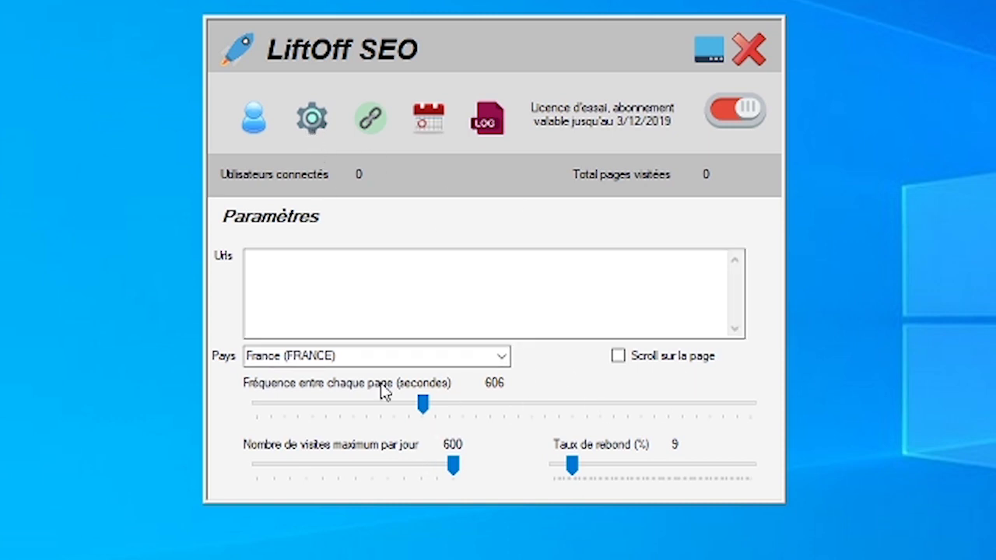
pyautogui.click(312, 119)
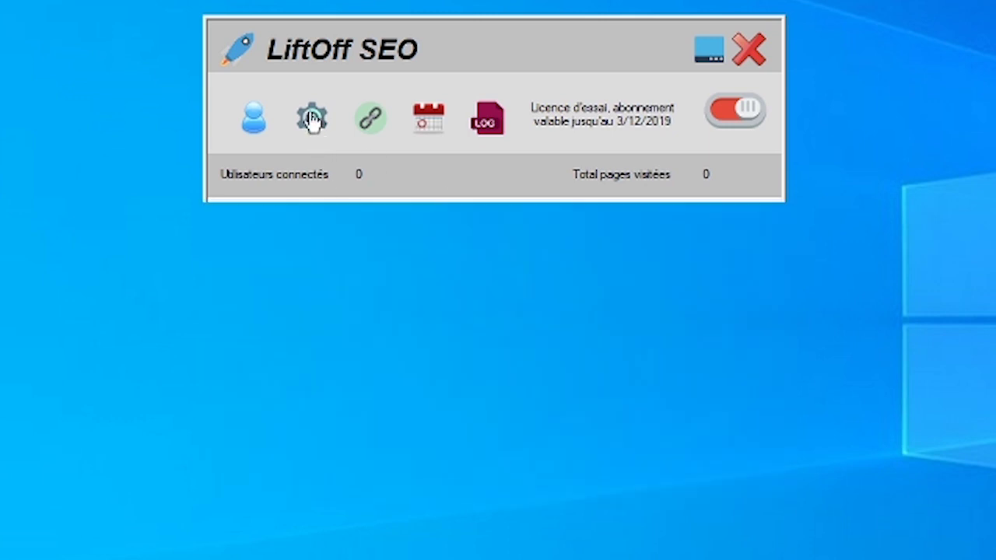
# Step: Open the Sources section and display the available traffic source types
pyautogui.click(372, 119)
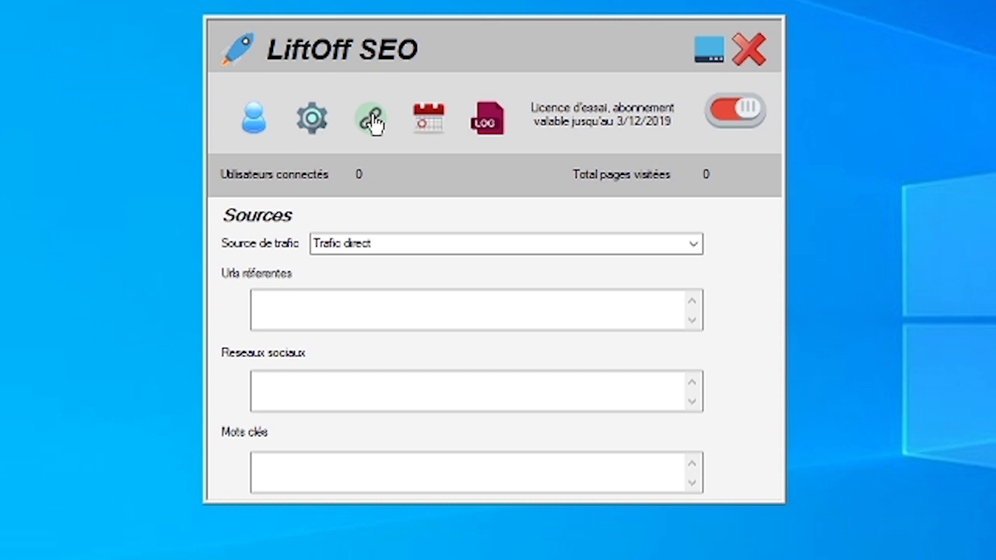
pyautogui.click(429, 246)
pyautogui.click(692, 244)
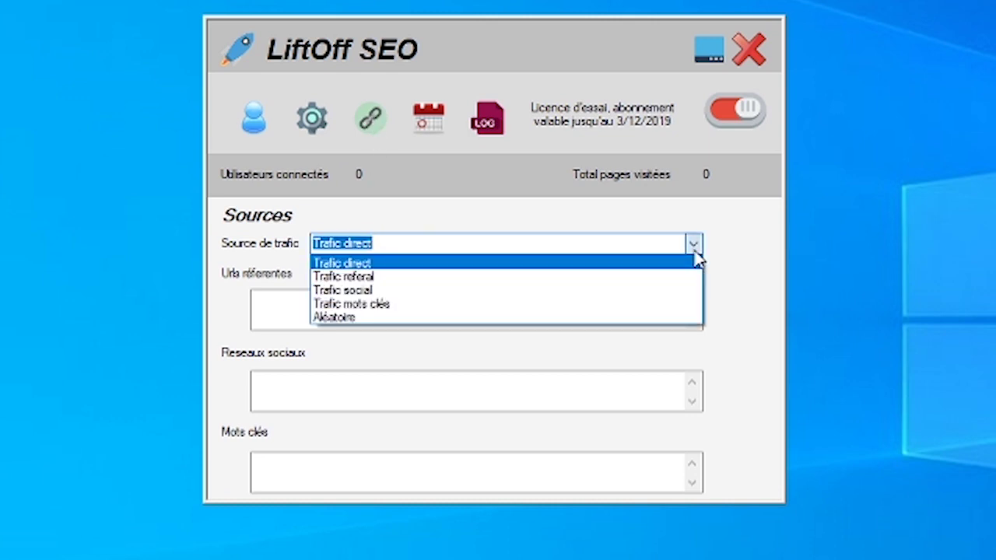
# Step: Try Trafic referal, Trafic social and Trafic mots clés in turn as the traffic source
pyautogui.click(364, 281)
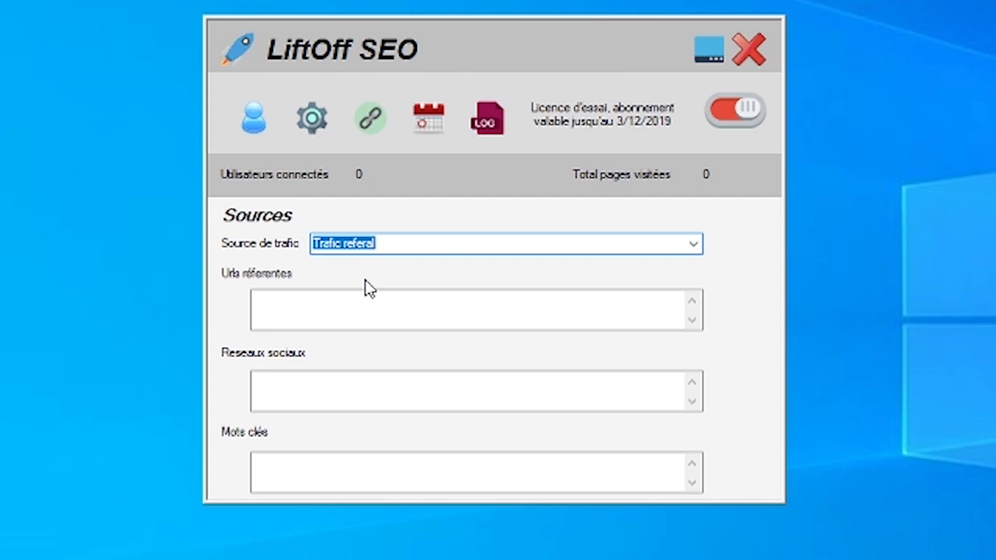
pyautogui.click(694, 245)
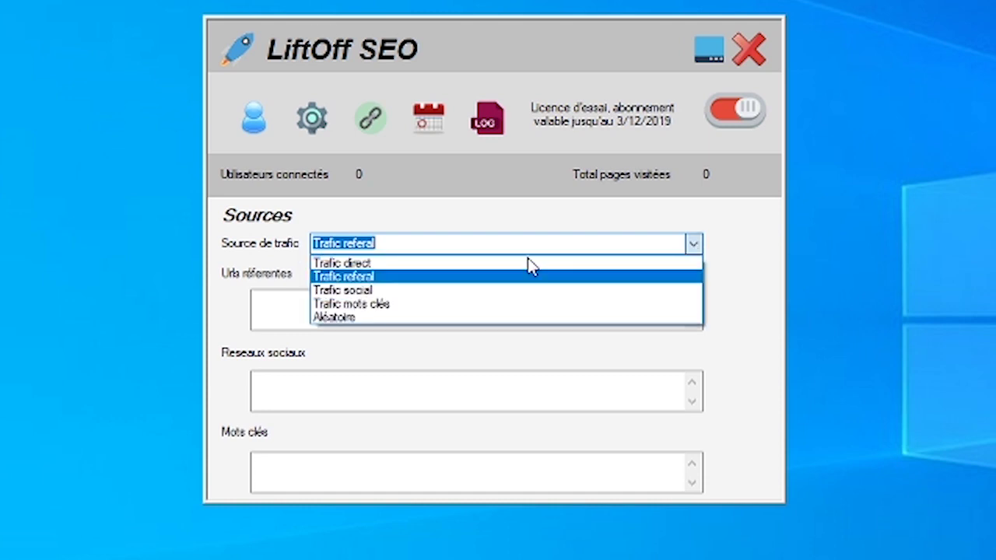
pyautogui.click(404, 296)
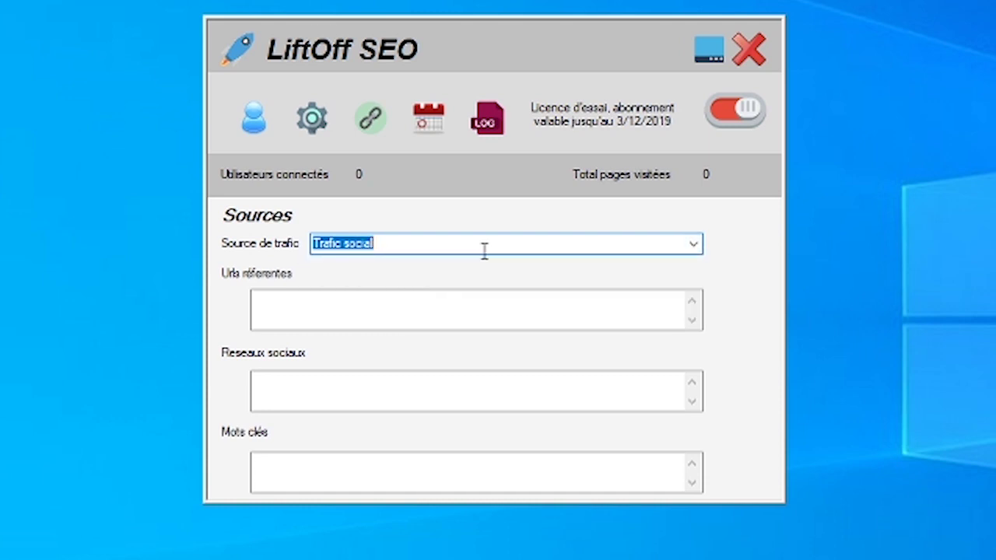
pyautogui.click(694, 246)
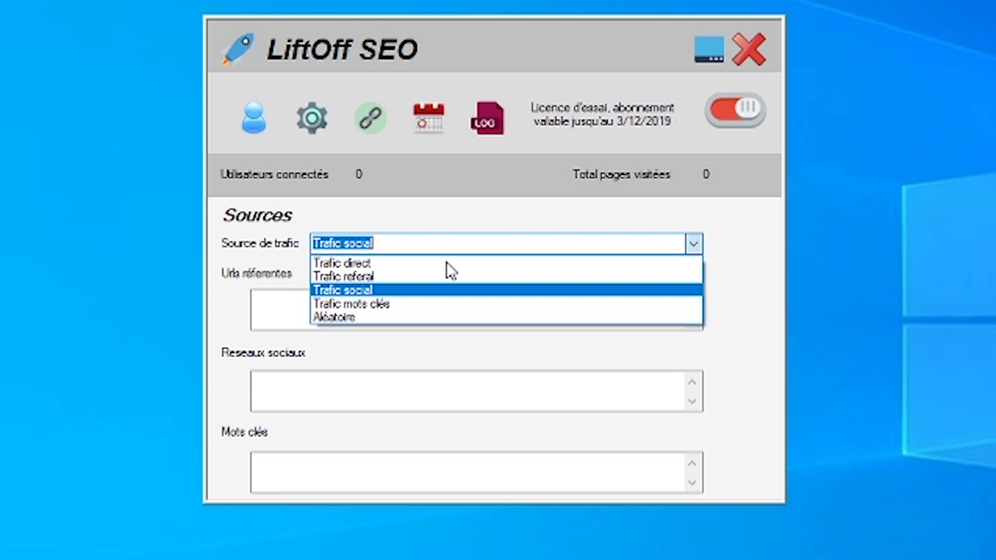
pyautogui.click(366, 308)
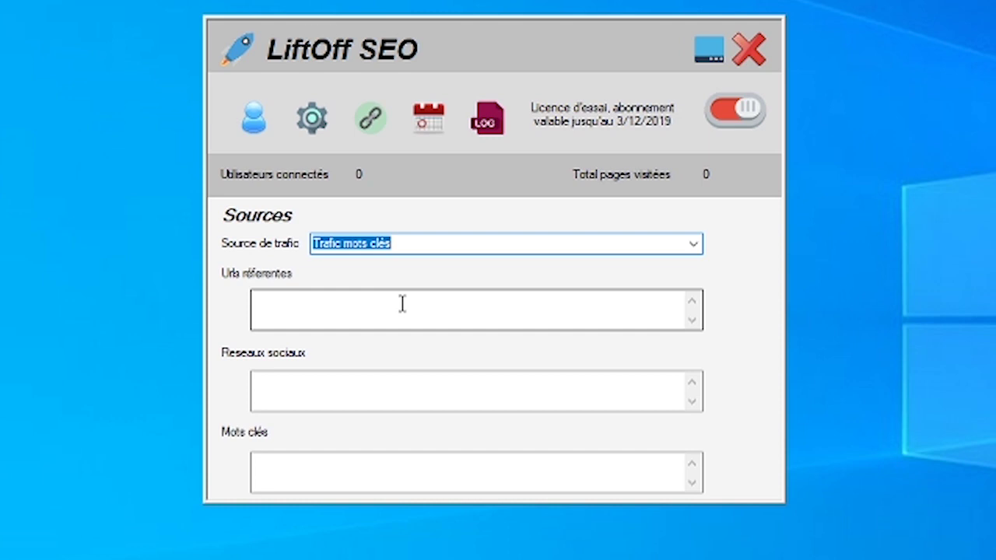
pyautogui.click(316, 300)
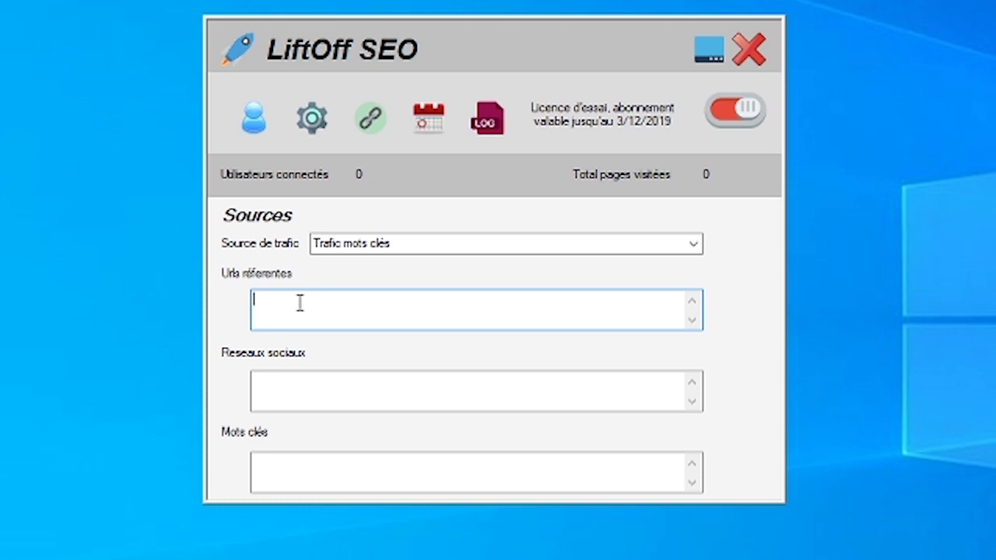
pyautogui.click(381, 391)
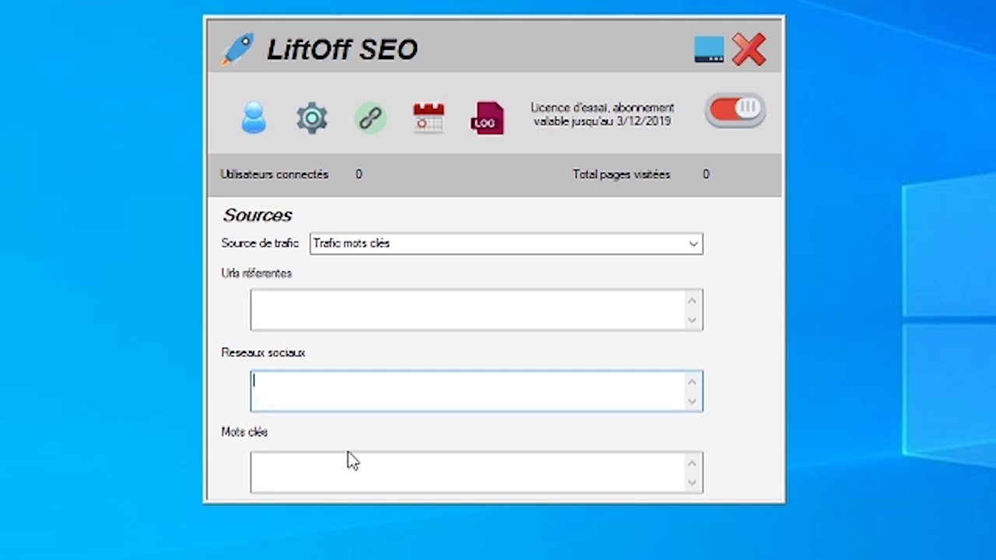
pyautogui.click(346, 464)
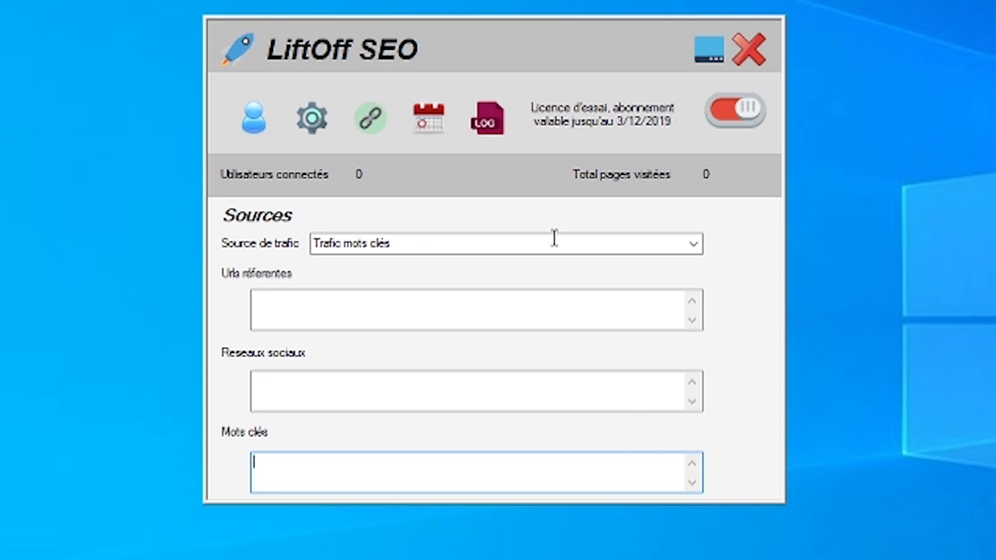
pyautogui.click(330, 312)
pyautogui.click(340, 383)
pyautogui.click(336, 464)
# Step: Set the traffic source to Trafic direct
pyautogui.click(694, 244)
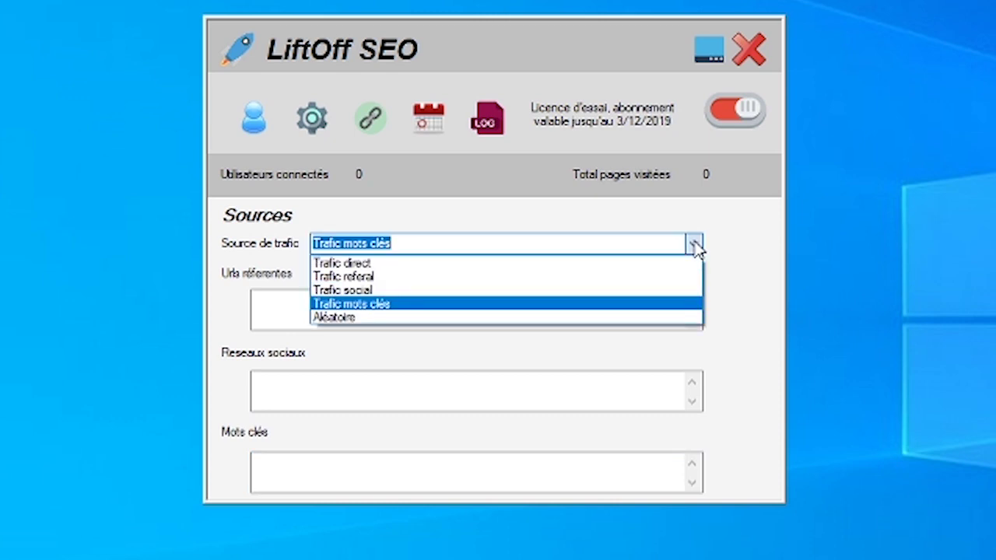
pyautogui.click(352, 266)
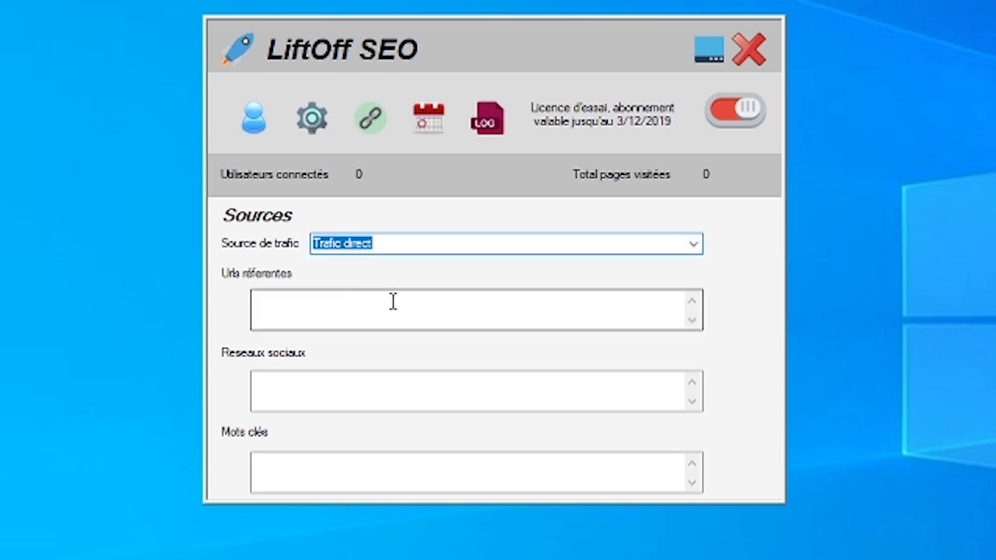
# Step: Check the Urls référentes, Reseaux sociaux and Mots clés fields without filling them in, and close the Sources section
pyautogui.click(397, 382)
pyautogui.click(402, 469)
pyautogui.click(407, 393)
pyautogui.click(409, 308)
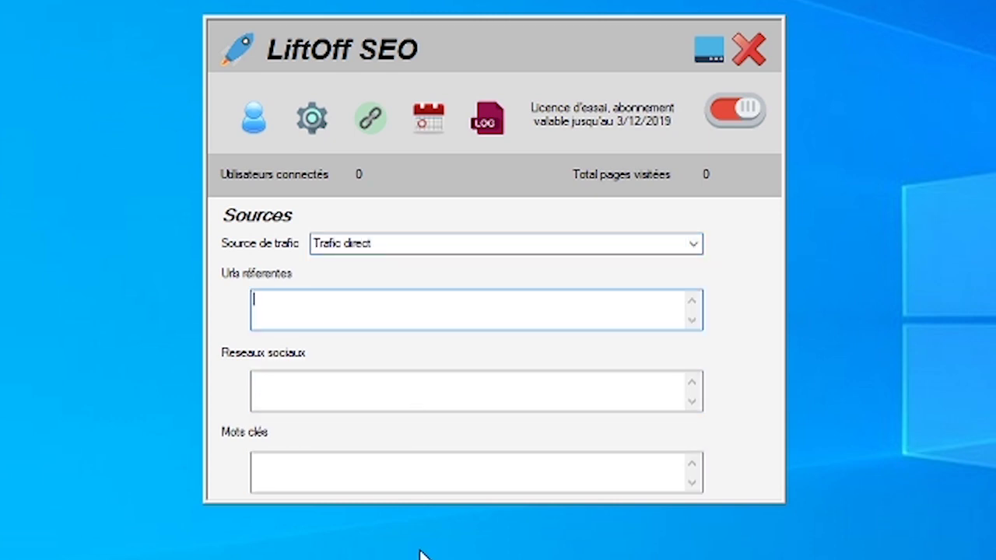
pyautogui.click(371, 120)
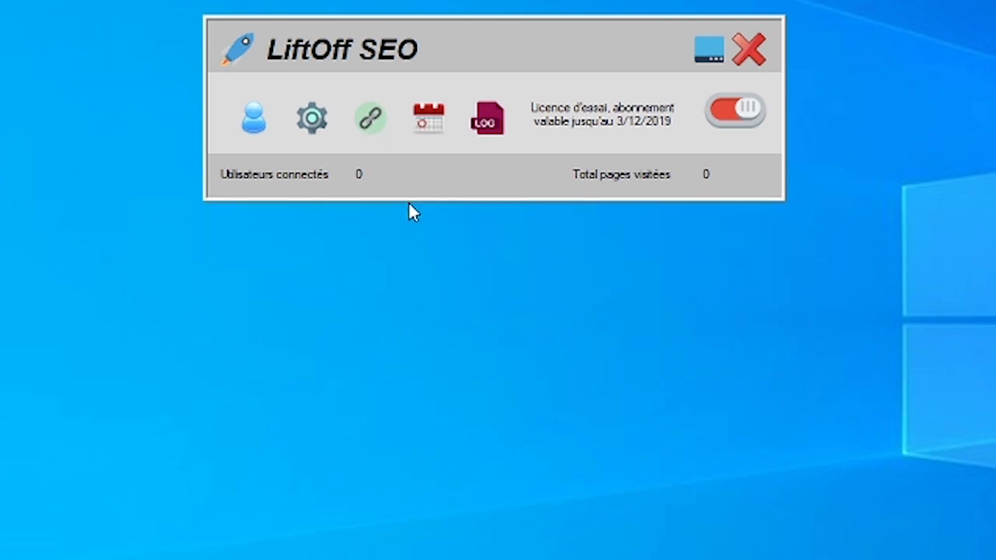
# Step: Open the Horaires d'activité section and enable activity for all seven days, Lundi to Dimanche
pyautogui.click(425, 121)
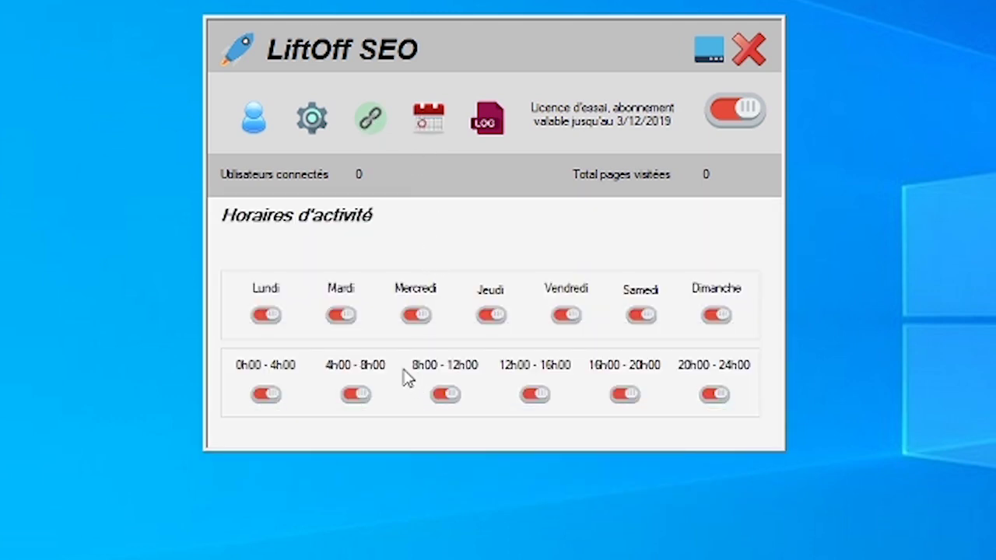
pyautogui.click(417, 316)
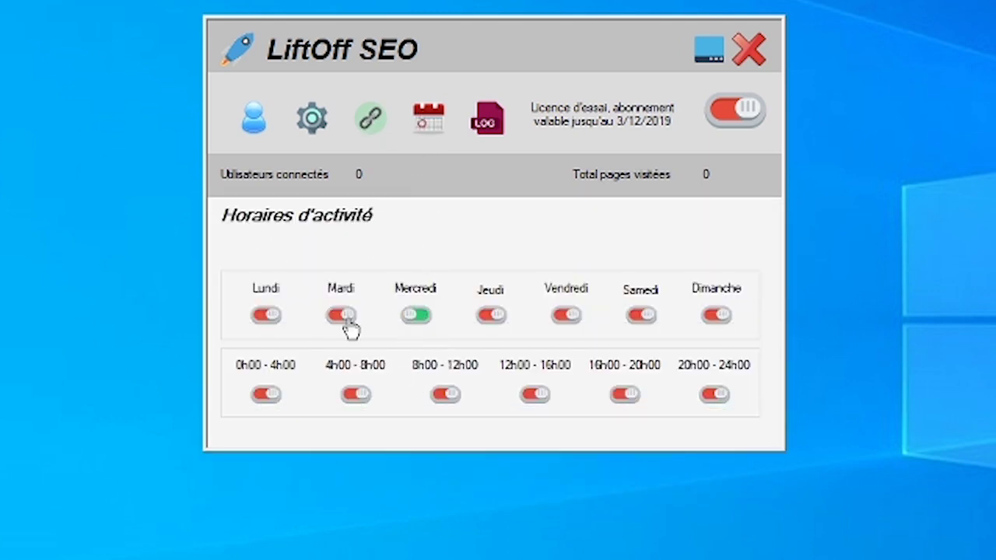
pyautogui.click(345, 316)
pyautogui.click(276, 319)
pyautogui.click(489, 320)
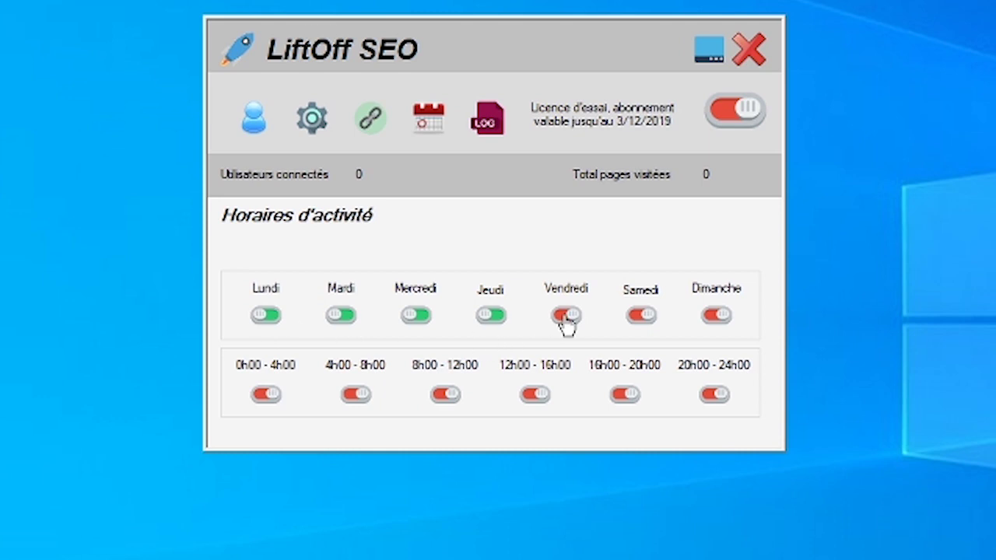
pyautogui.click(566, 319)
pyautogui.click(642, 319)
pyautogui.click(718, 319)
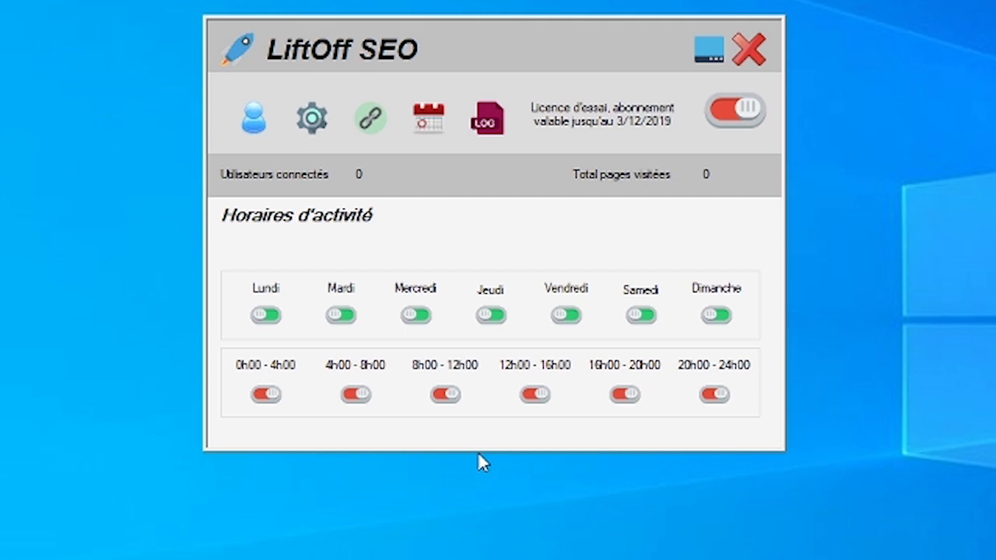
# Step: Enable the four time slots from 8h00 to 24h00 and close the Horaires d'activité section
pyautogui.click(450, 394)
pyautogui.click(543, 395)
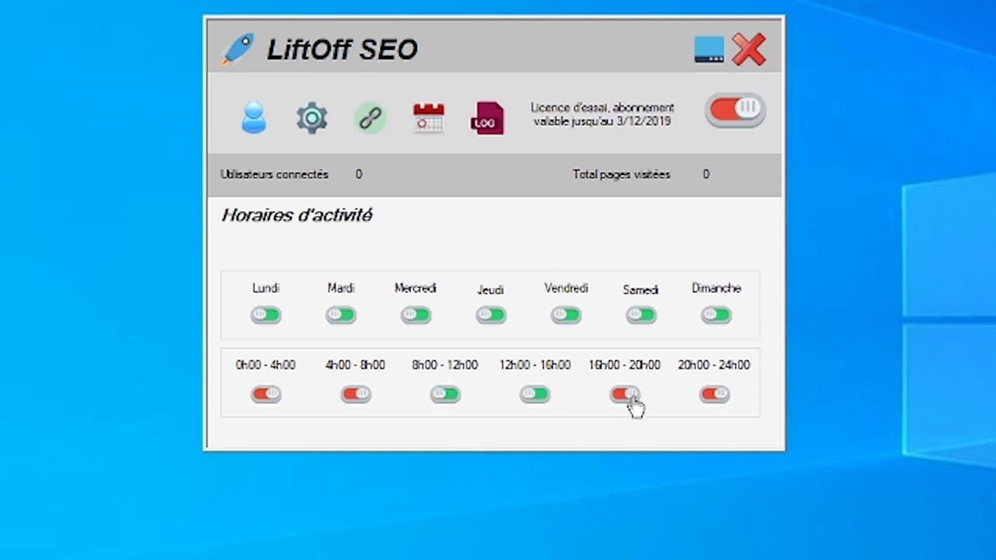
pyautogui.click(630, 397)
pyautogui.click(719, 397)
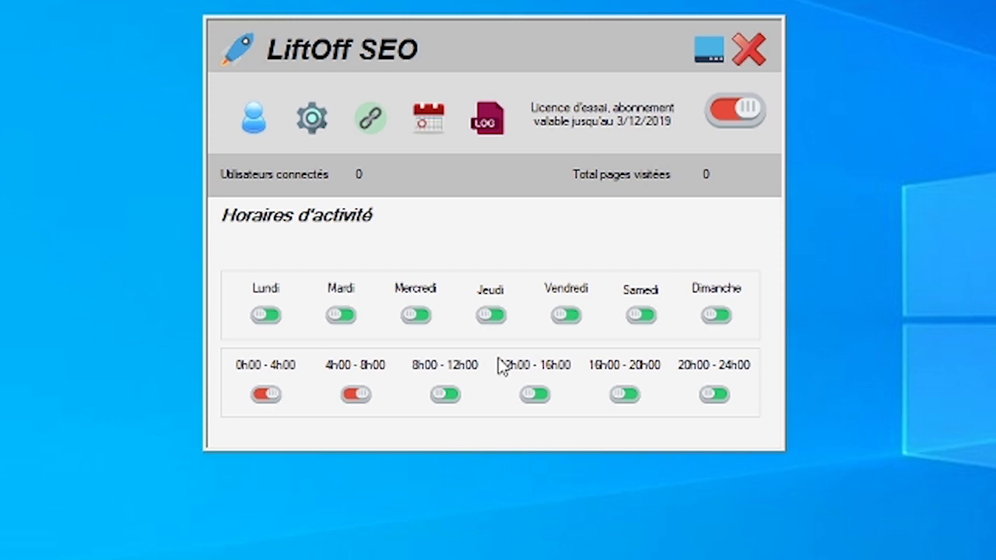
pyautogui.click(428, 133)
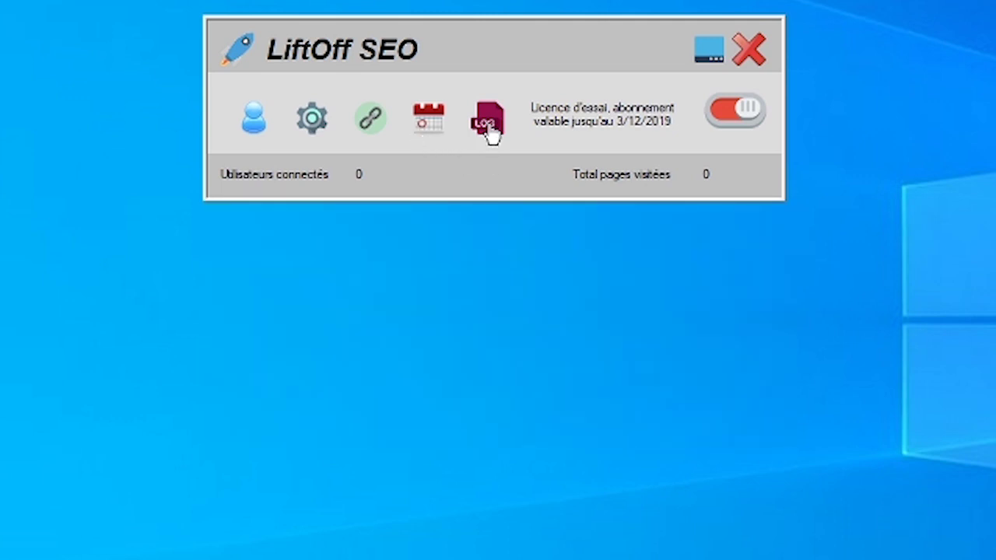
# Step: Open the Logs section to view the activity log, and close it
pyautogui.click(488, 128)
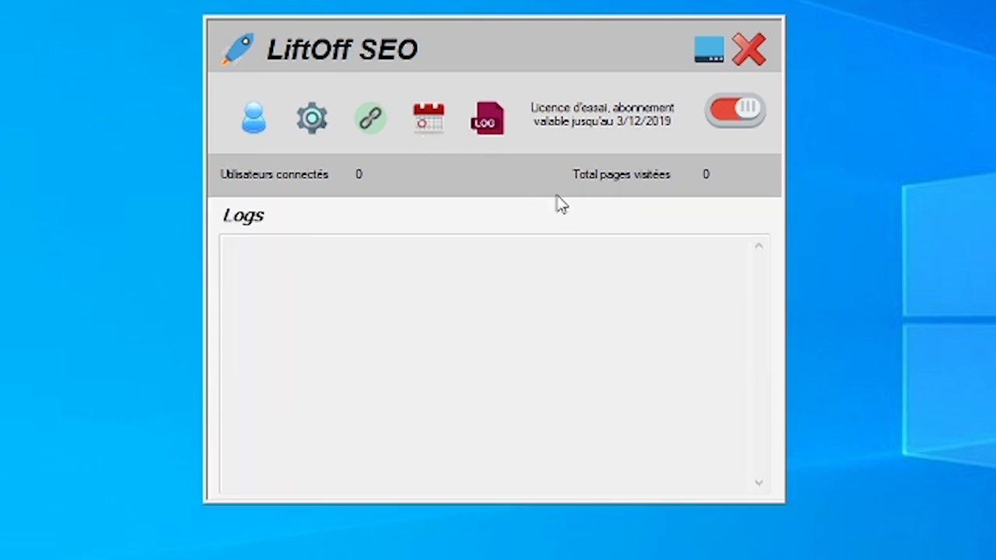
pyautogui.click(488, 123)
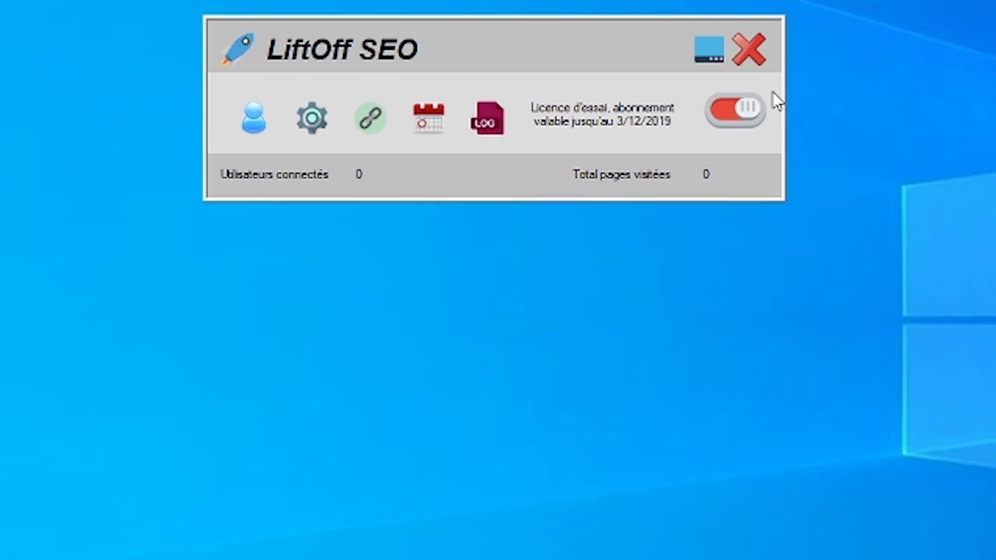
# Step: Try starting visit generation with the window reduced to the notification area, and restore the window to stop it
pyautogui.click(723, 116)
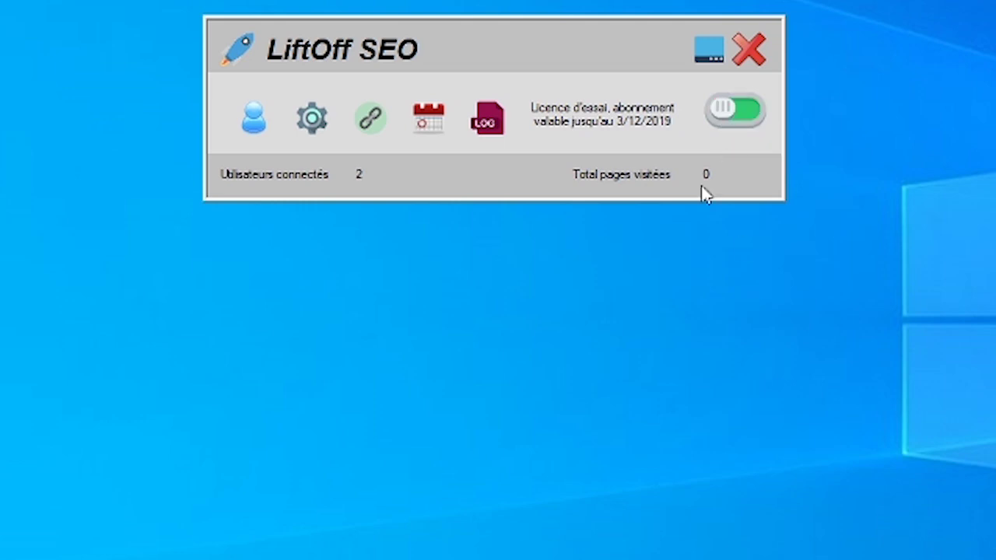
pyautogui.click(711, 51)
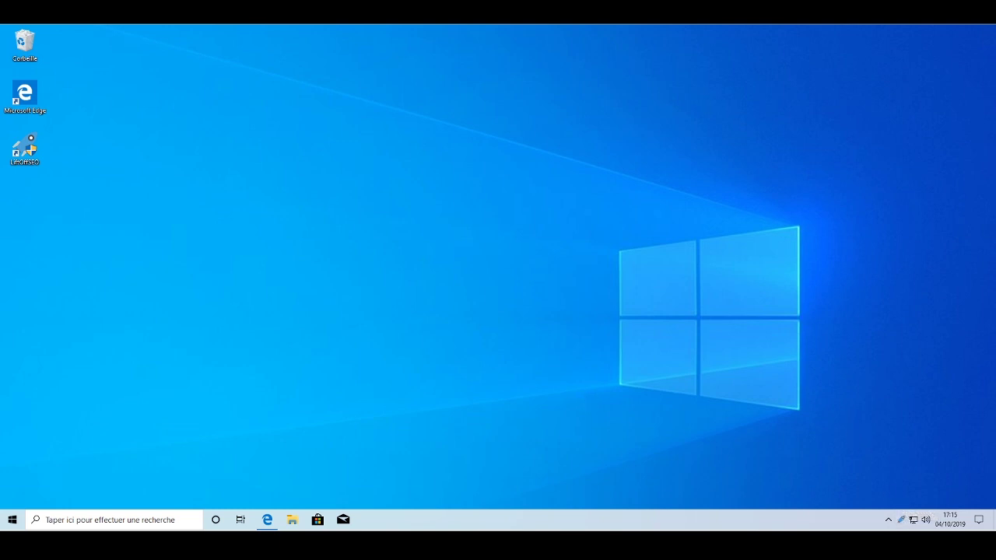
pyautogui.doubleClick(901, 521)
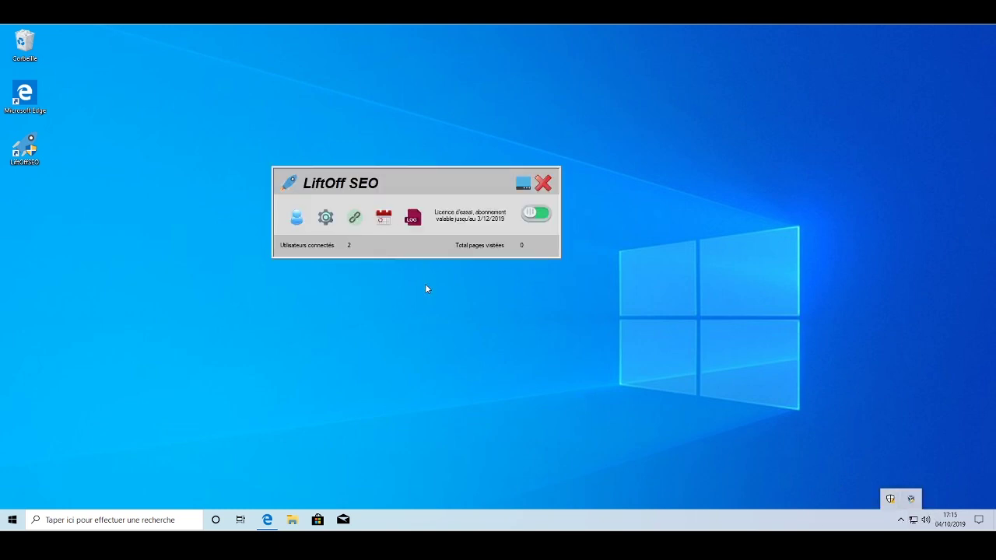
pyautogui.click(536, 215)
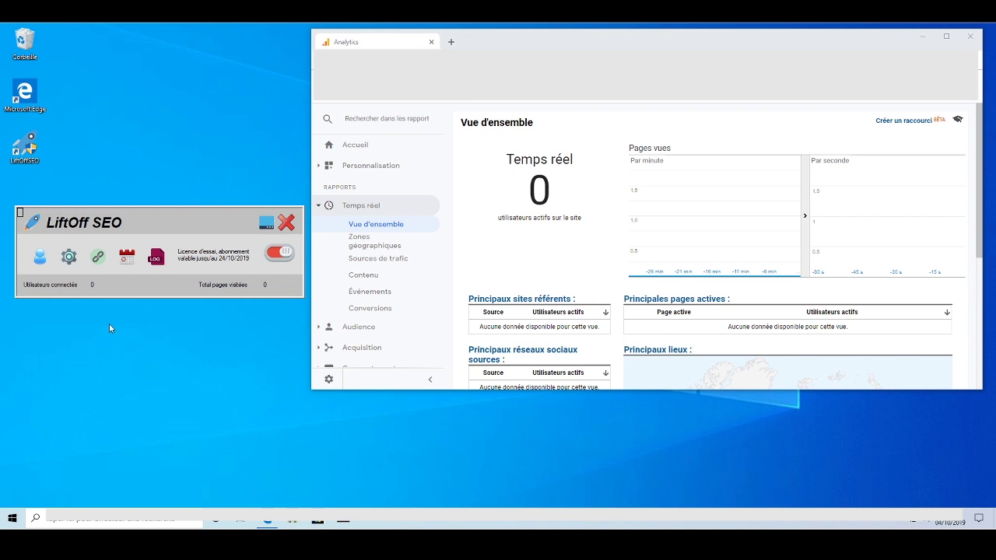
# Step: Move the LiftOff SEO window slightly upward beside the Analytics window and start visit generation
pyautogui.moveTo(163, 232); pyautogui.dragTo(175, 211)
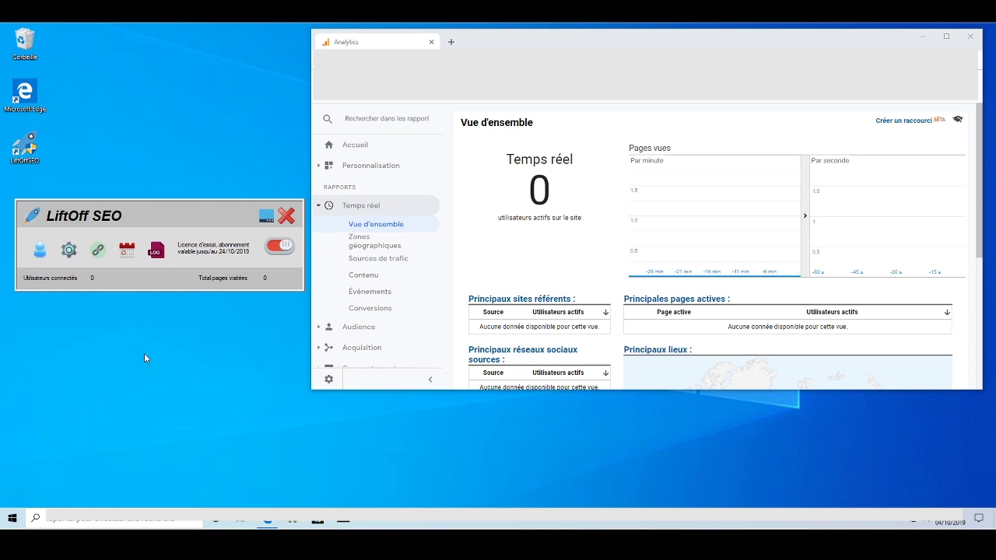
pyautogui.click(277, 247)
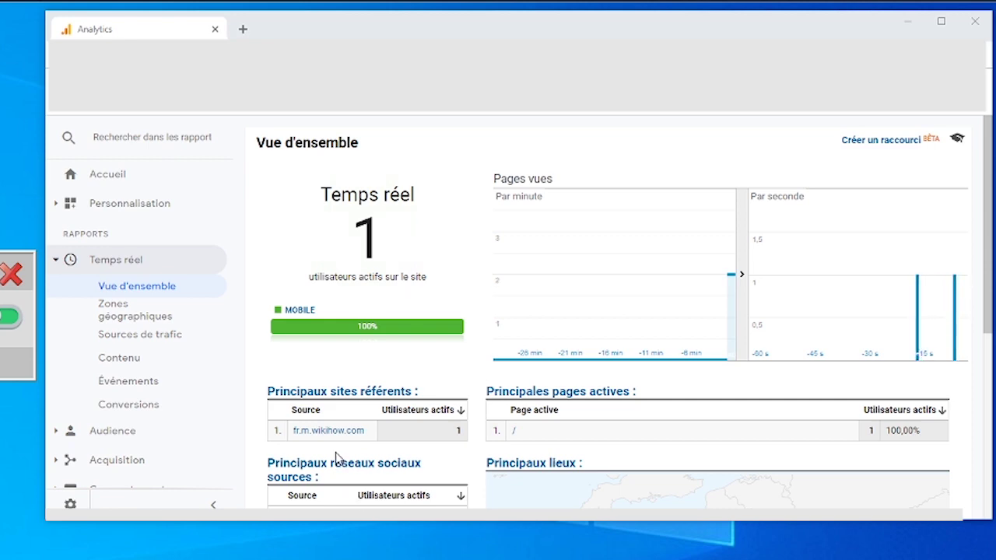
# Step: Switch to Google Analytics and examine the real-time overview for device types, referring sites and visitor locations
pyautogui.scroll(-1, 378, 456)
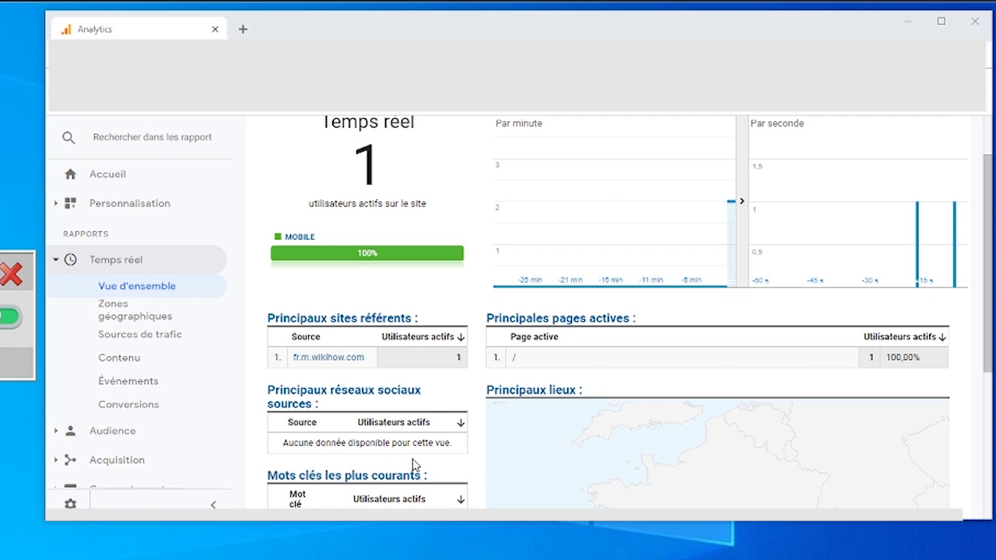
pyautogui.scroll(-1, 413, 467)
pyautogui.scroll(-1, 413, 464)
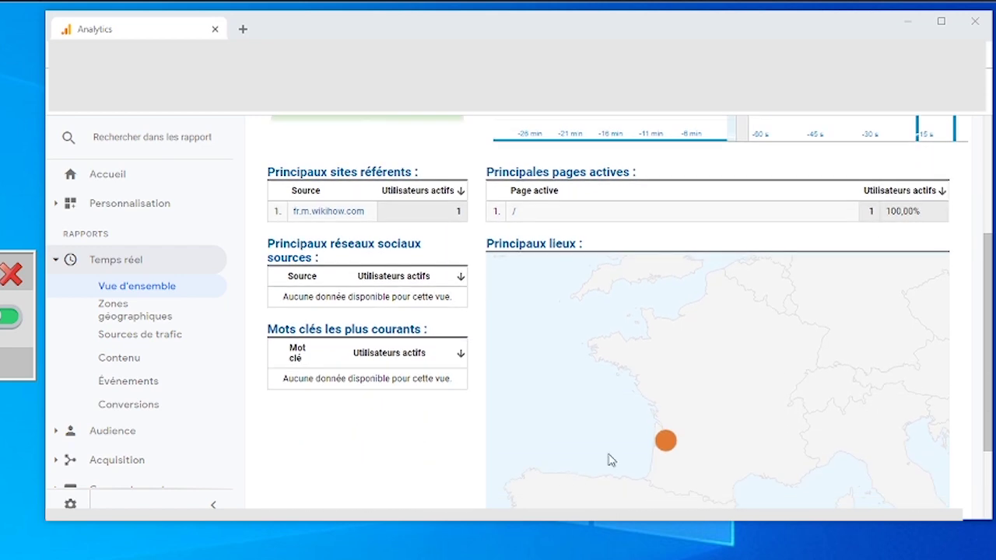
pyautogui.scroll(1, 498, 440)
pyautogui.scroll(1, 498, 440)
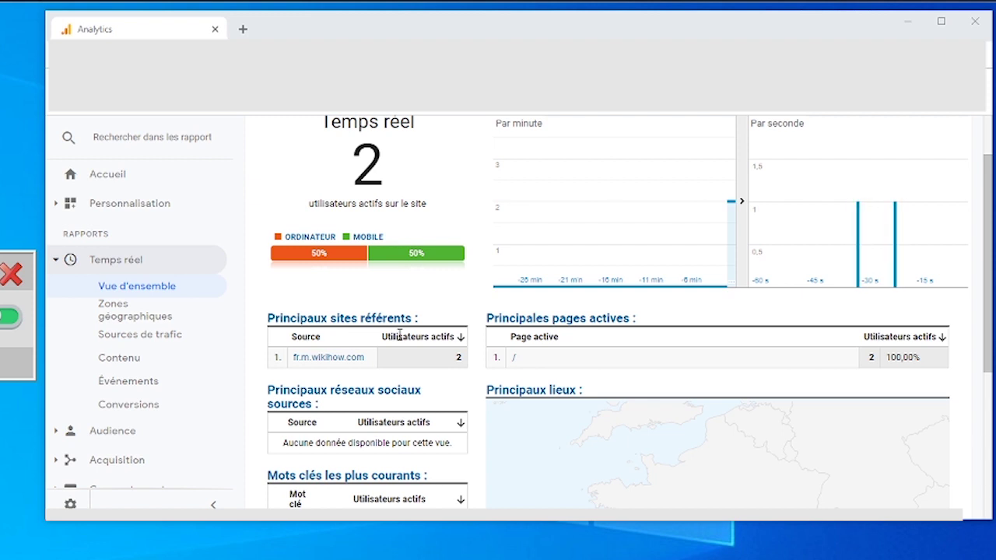
# Step: View the real-time Sources de trafic report, and return to Vue d'ensemble to examine the referring sites and social networks
pyautogui.click(134, 342)
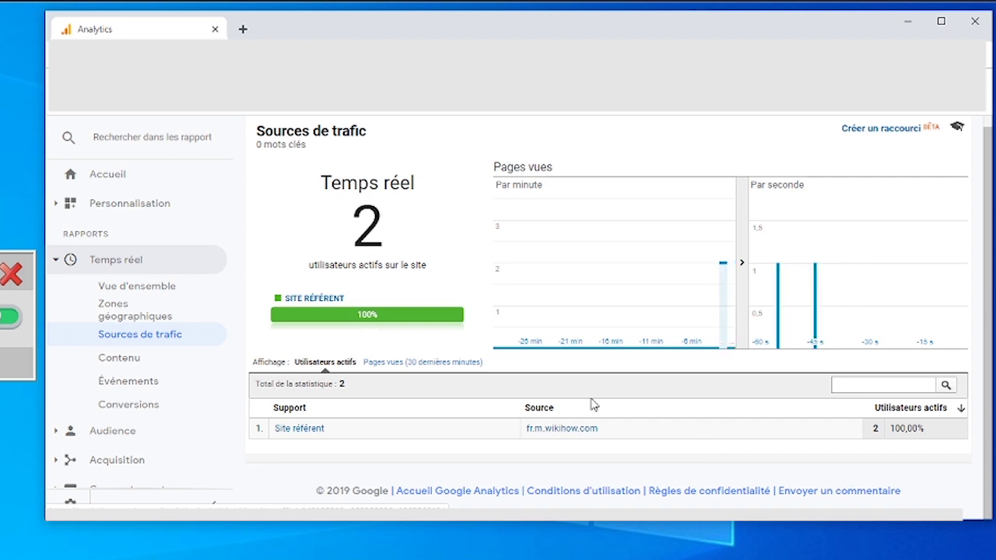
pyautogui.click(148, 289)
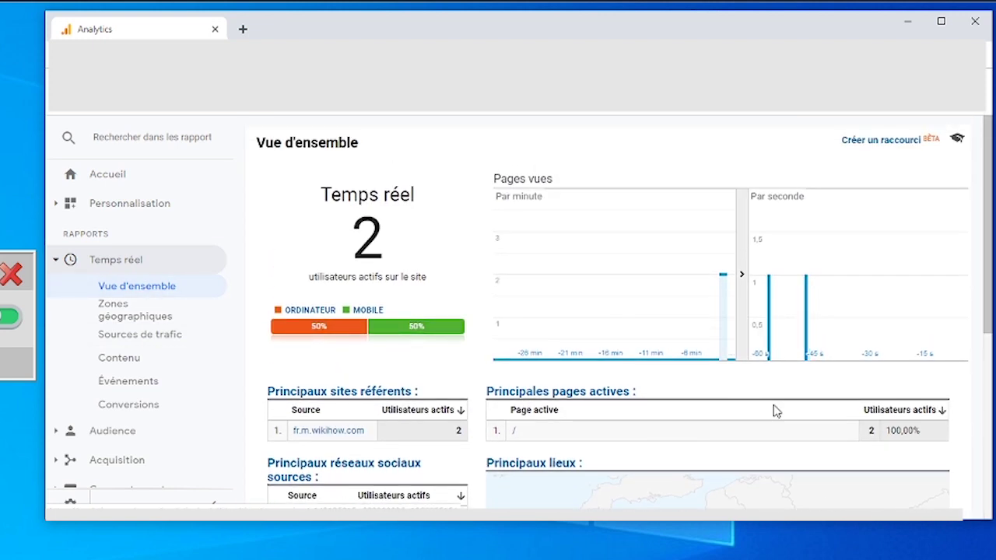
pyautogui.scroll(-1, 774, 409)
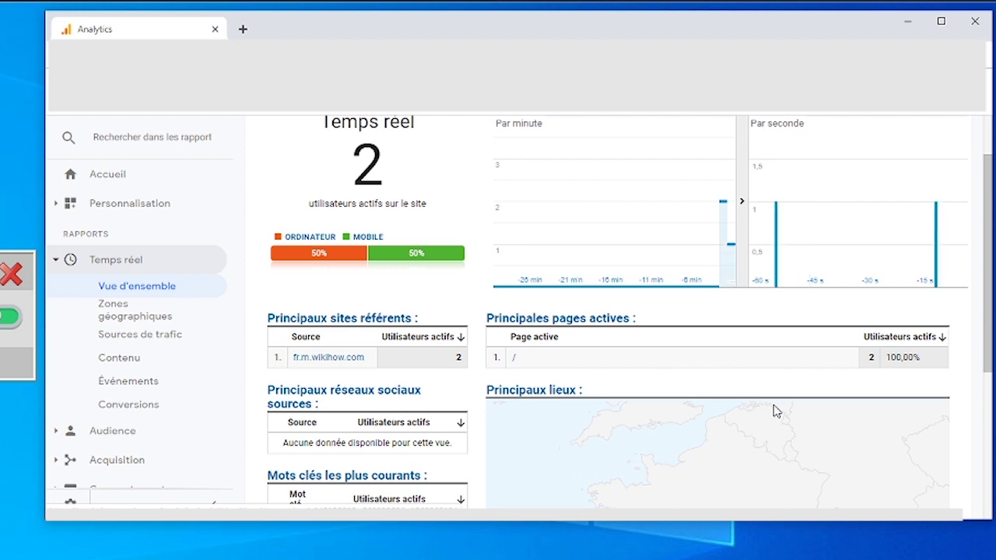
pyautogui.scroll(-1, 751, 416)
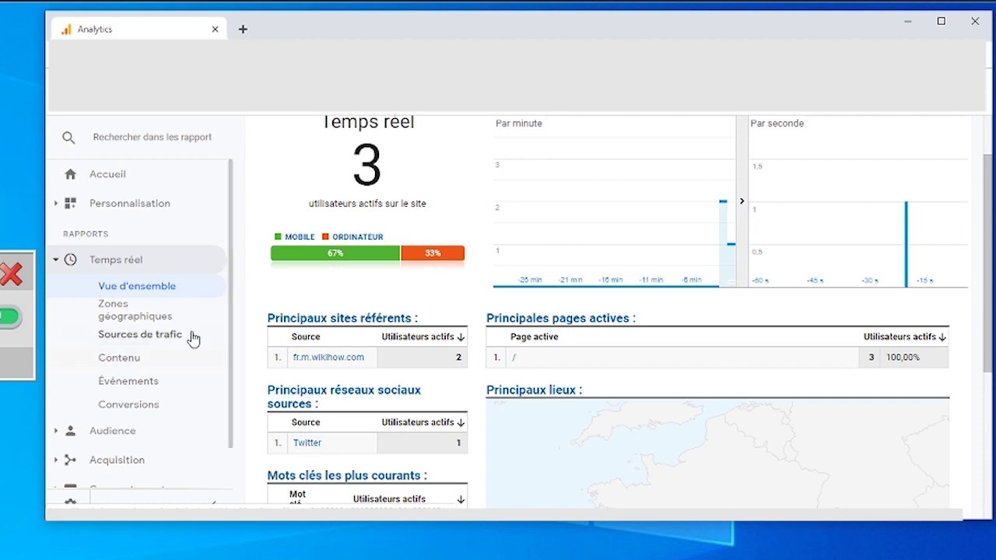
# Step: Alternate twice between the real-time Sources de trafic and Vue d'ensemble reports to follow the incoming social and referral visitors
pyautogui.click(128, 342)
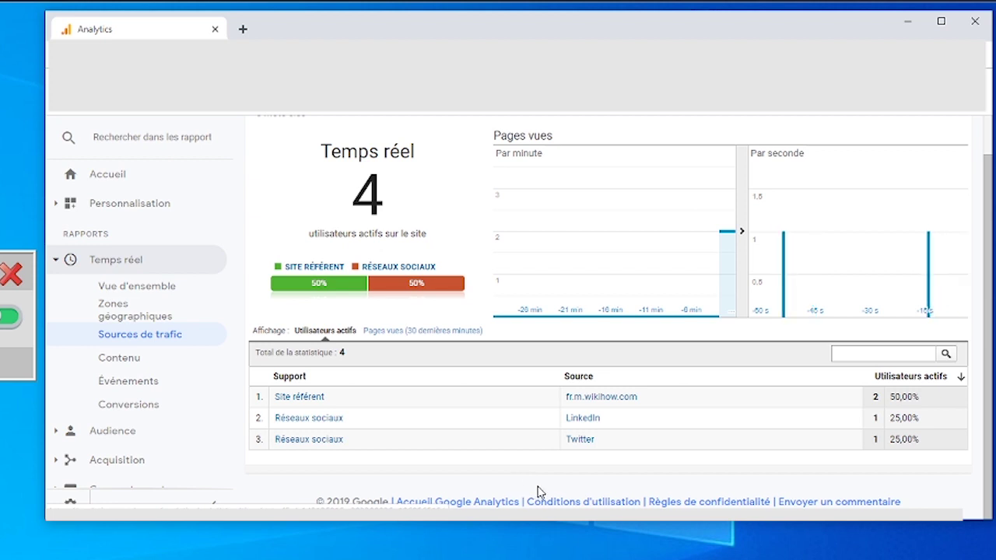
pyautogui.click(157, 289)
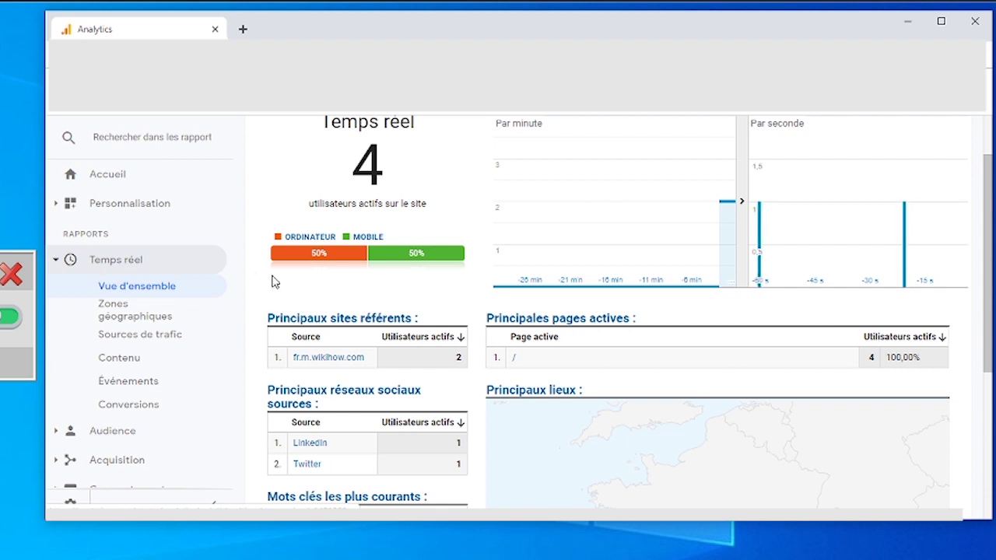
pyautogui.click(130, 340)
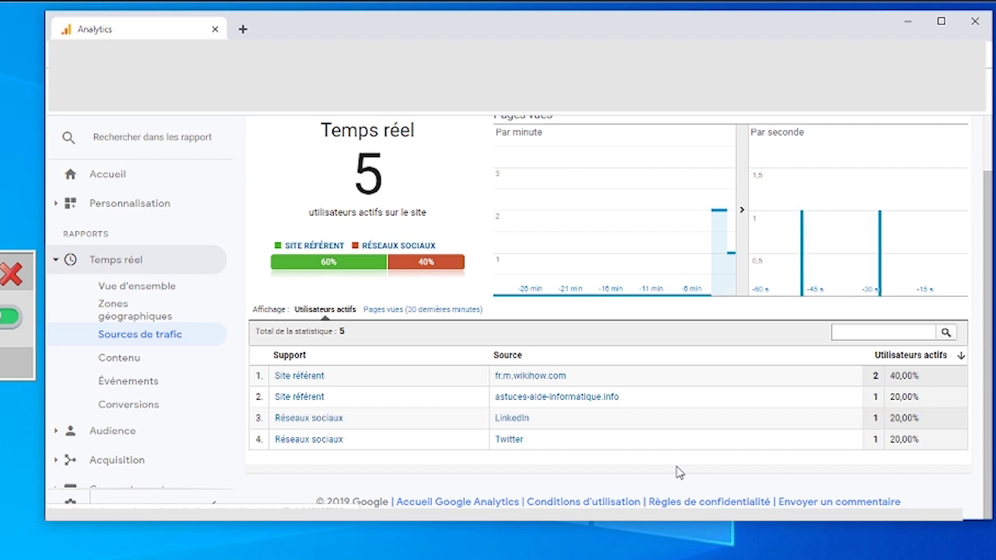
pyautogui.click(148, 295)
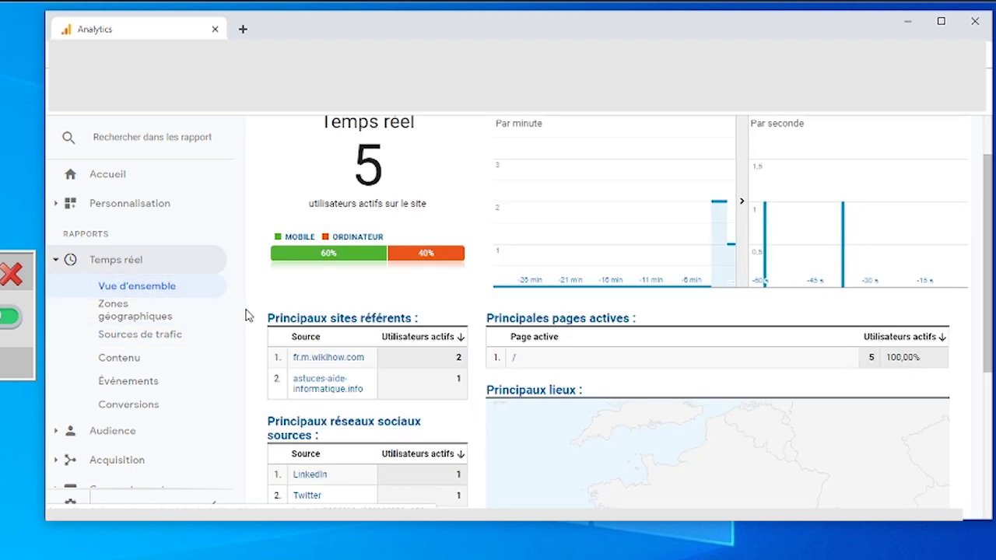
pyautogui.scroll(-1, 246, 315)
pyautogui.scroll(-1, 247, 314)
pyautogui.scroll(3, 247, 315)
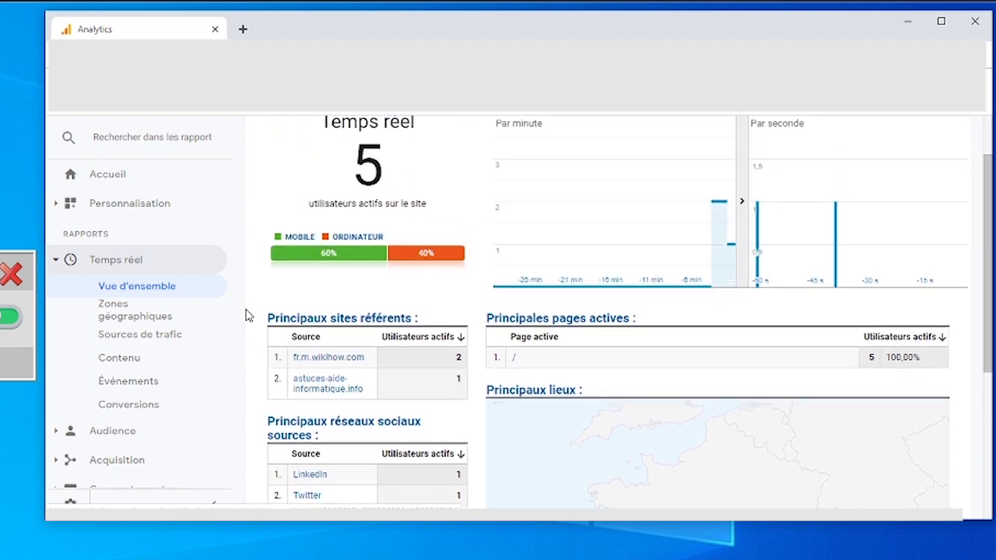
# Step: Examine the source table in Sources de trafic for direct visits, and compare it with the active users in Vue d'ensemble
pyautogui.click(128, 337)
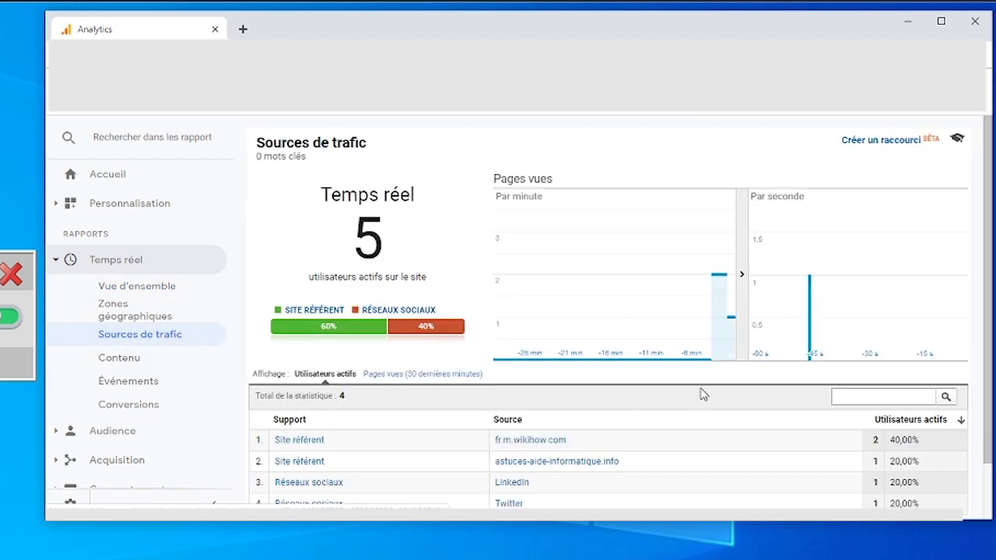
pyautogui.scroll(-1, 701, 394)
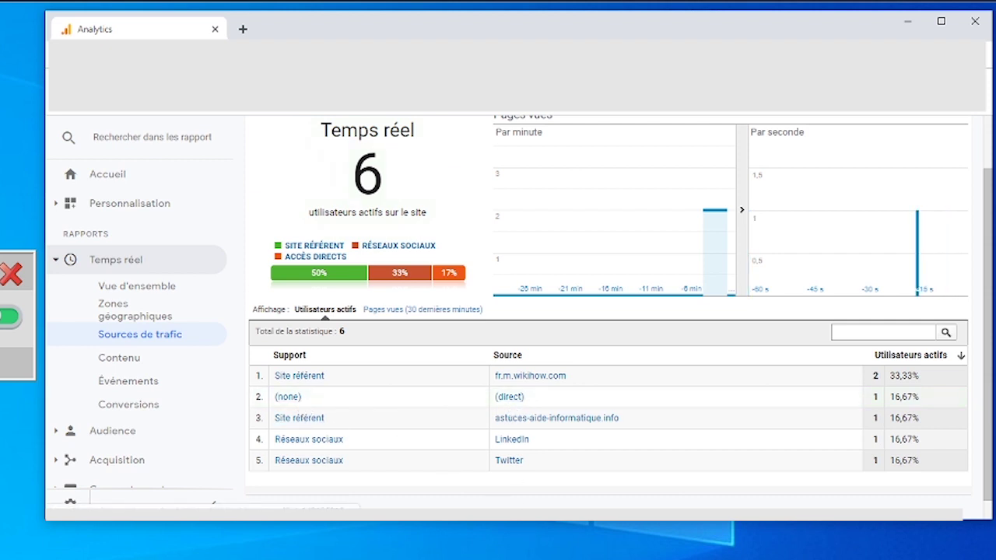
pyautogui.click(133, 289)
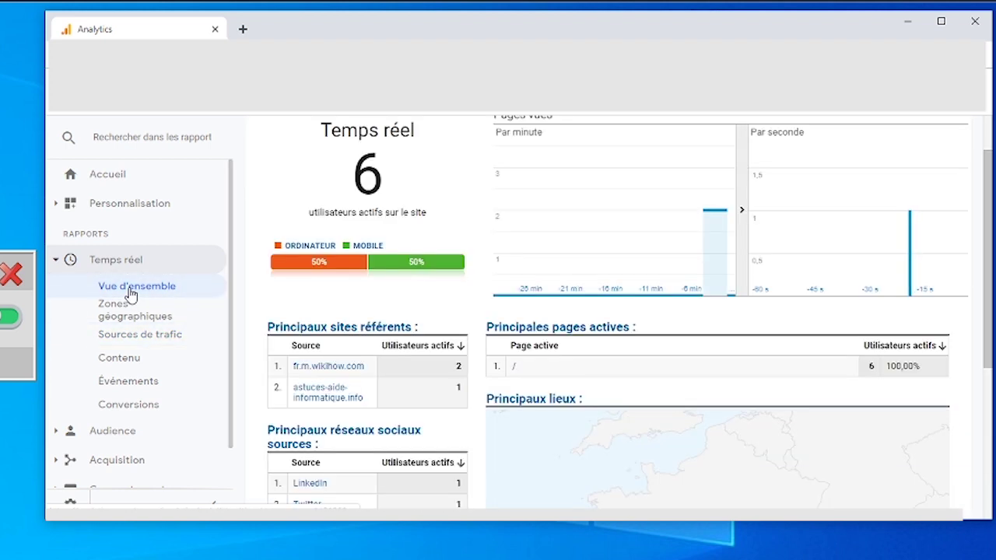
pyautogui.click(128, 337)
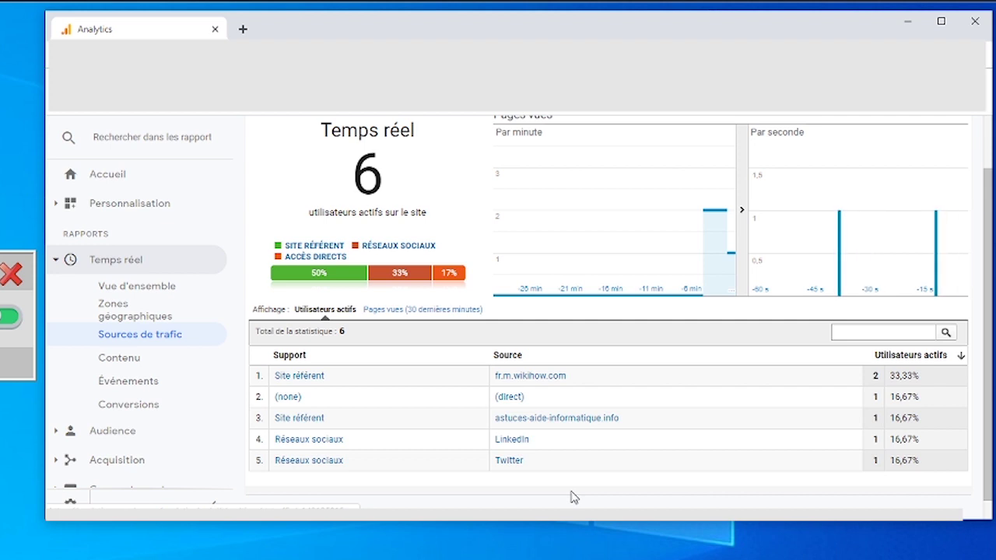
pyautogui.click(115, 286)
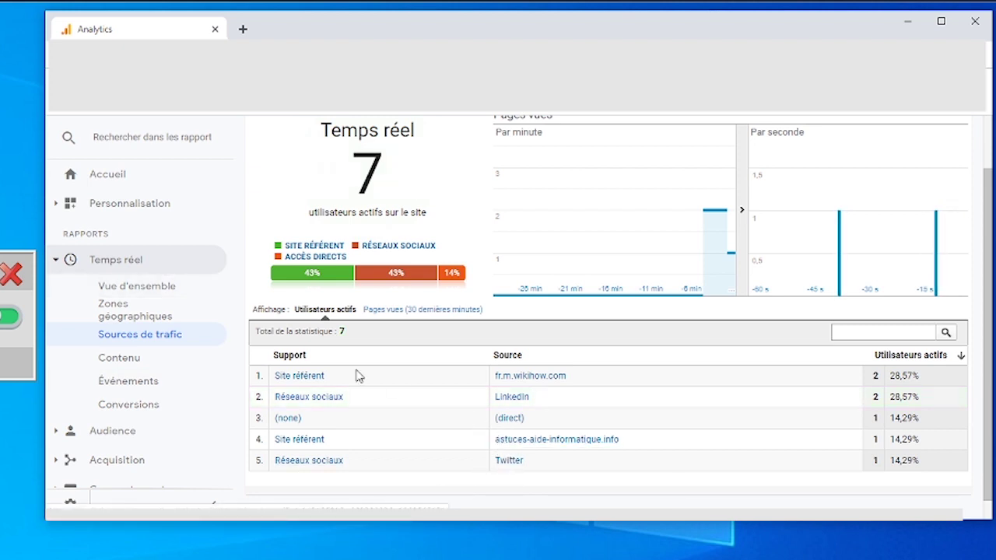
pyautogui.click(126, 290)
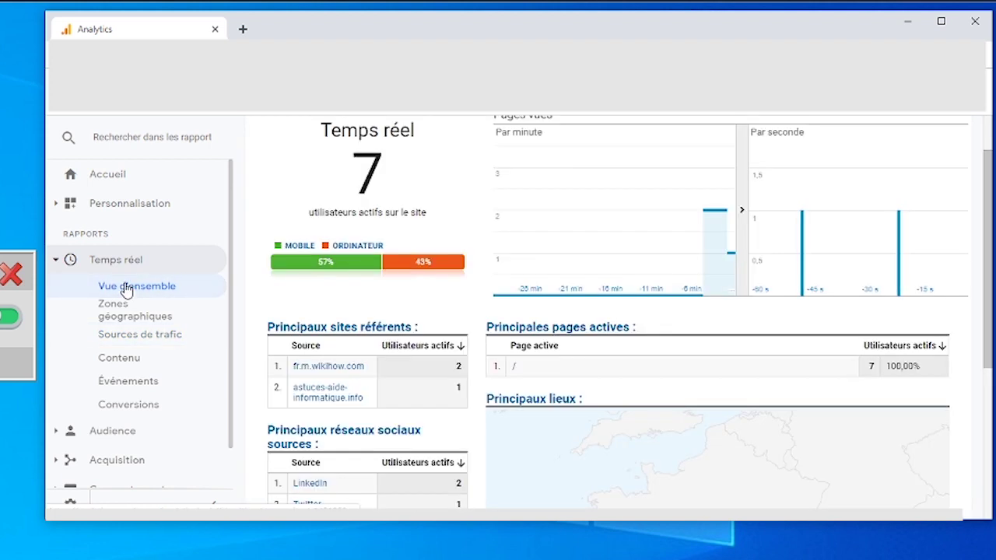
# Step: Alternate between the real-time Sources de trafic and Vue d'ensemble reports, and examine the full source table for social and referral visitors
pyautogui.click(106, 335)
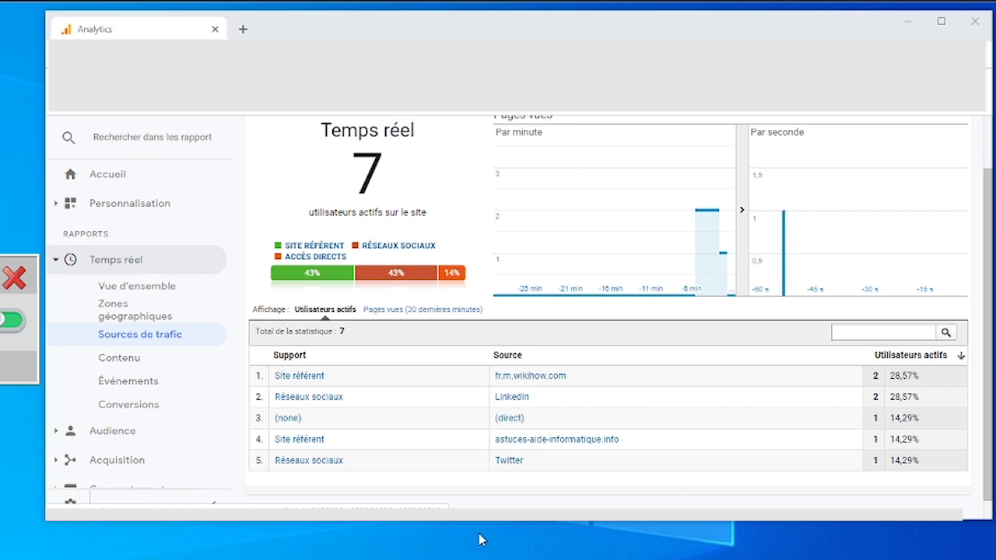
pyautogui.click(144, 286)
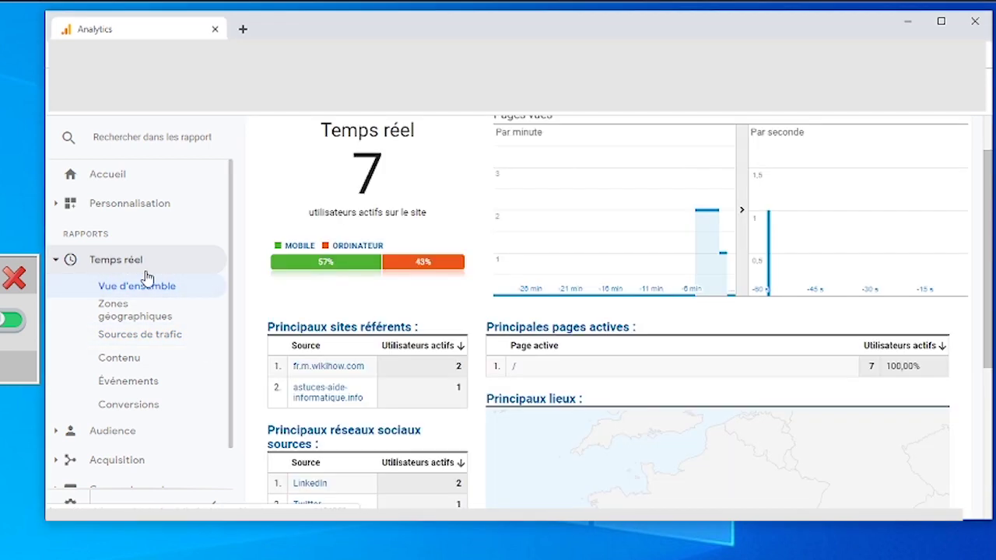
pyautogui.click(139, 339)
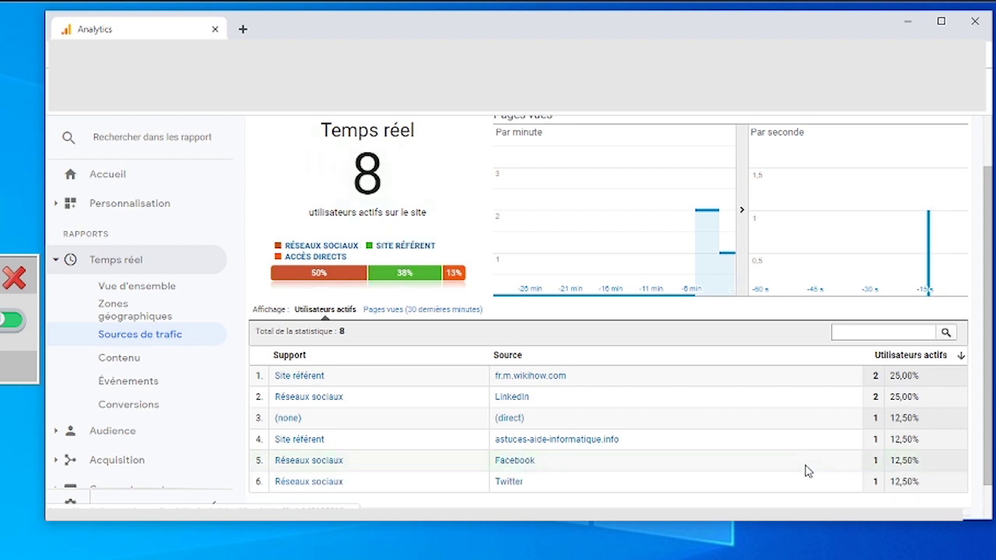
pyautogui.click(128, 294)
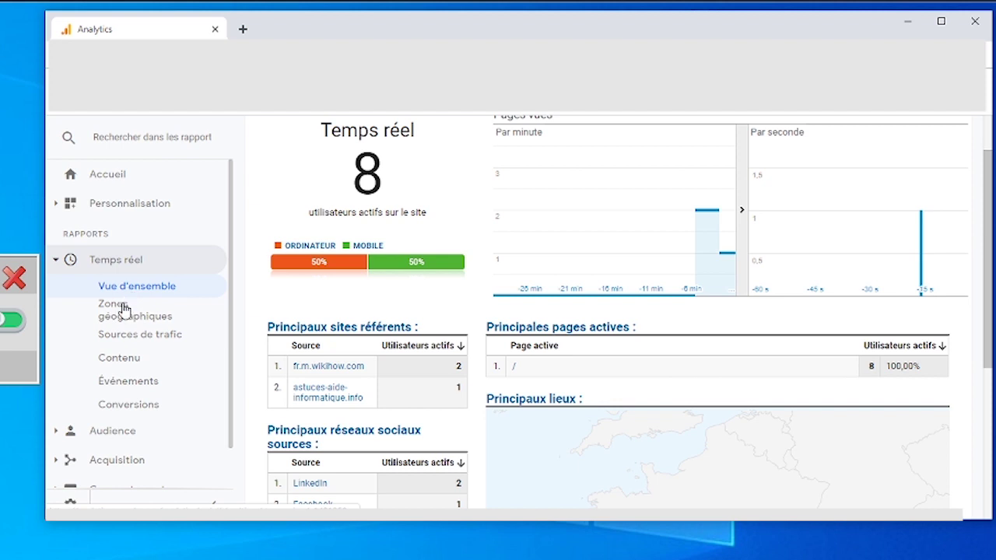
pyautogui.click(123, 334)
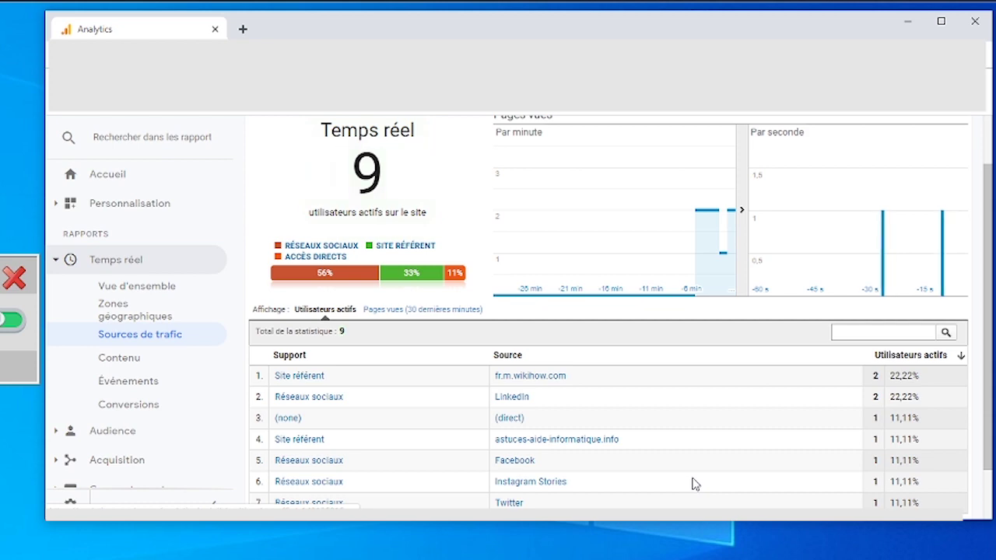
pyautogui.scroll(-2, 695, 484)
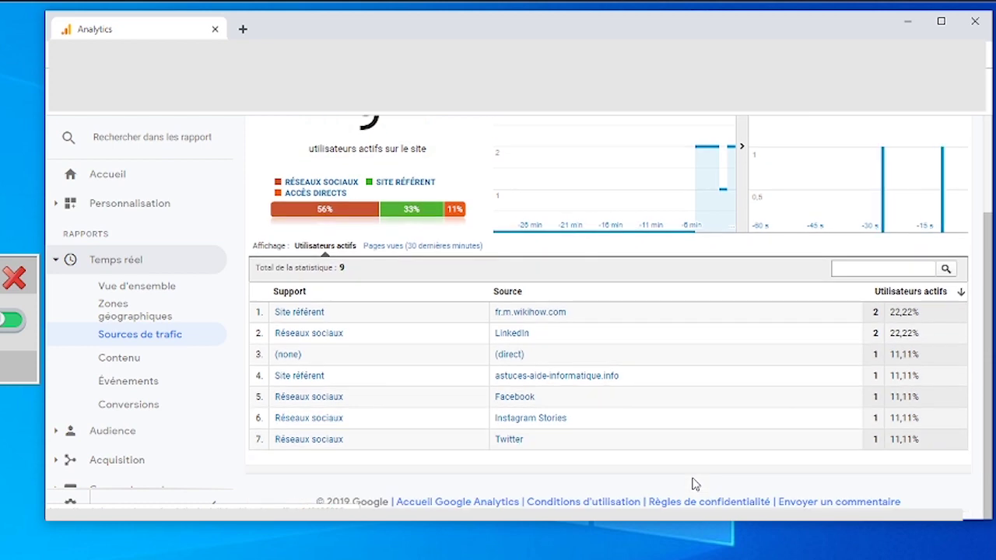
pyautogui.scroll(2, 695, 484)
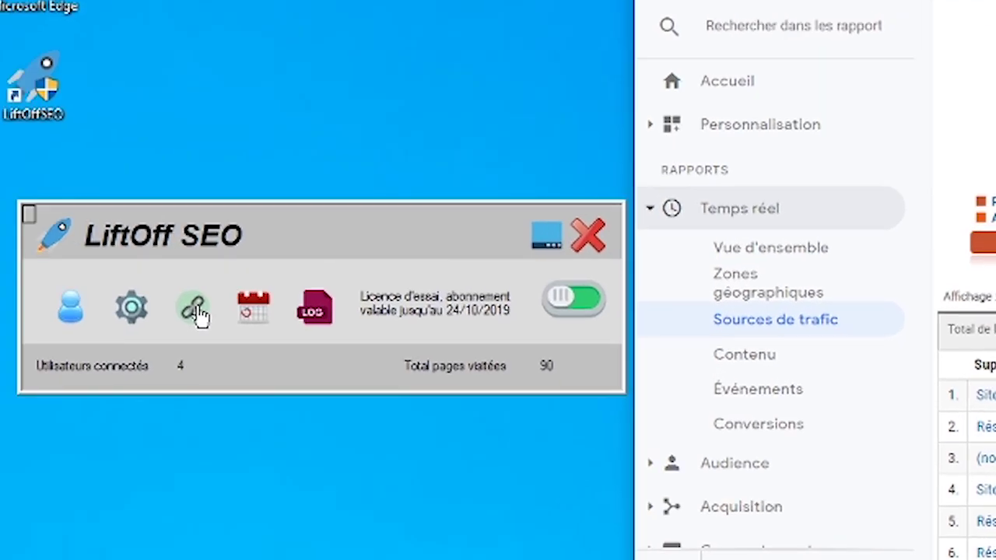
# Step: Switch to LiftOffSEO and set the Source de trafic to Trafic mots clés in the Sources settings, closing them when done
pyautogui.click(200, 315)
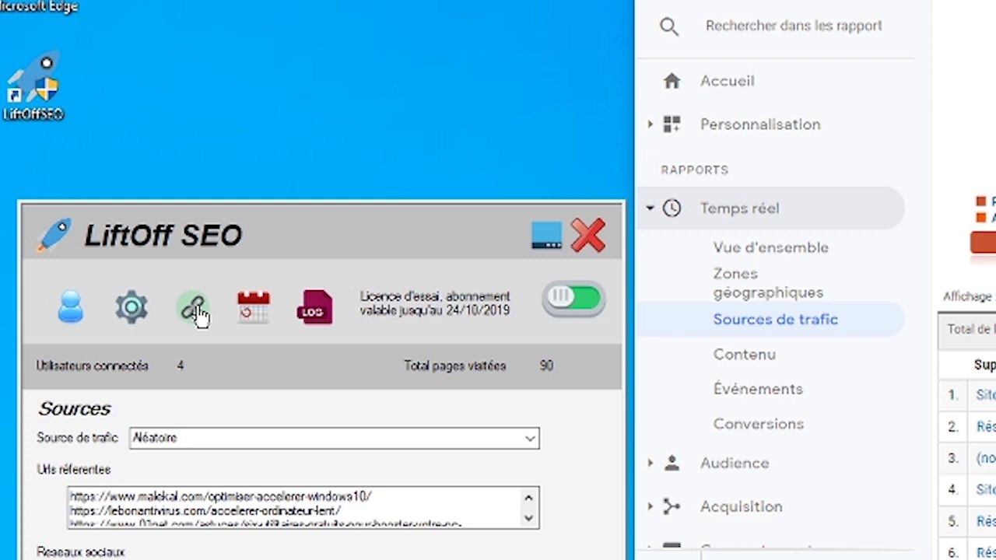
pyautogui.doubleClick(231, 440)
pyautogui.click(537, 442)
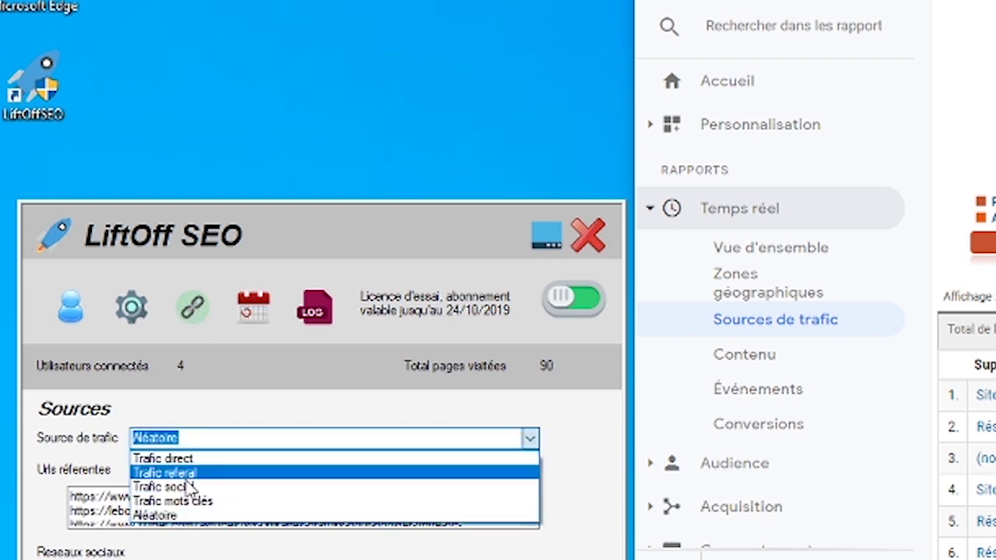
pyautogui.click(196, 502)
pyautogui.click(194, 311)
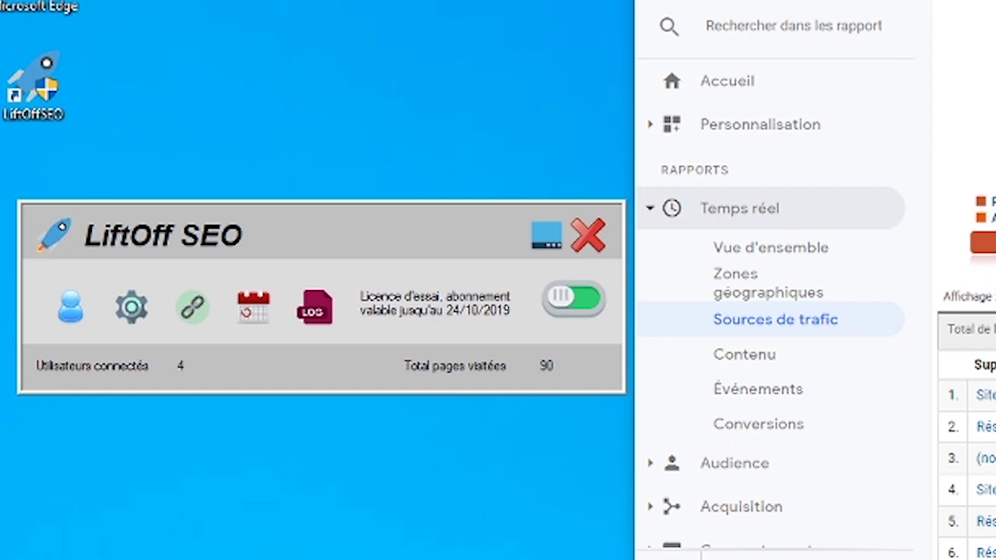
# Step: Switch back to Google Analytics and monitor the Sources de trafic table for organic search visits
pyautogui.scroll(-1, 690, 471)
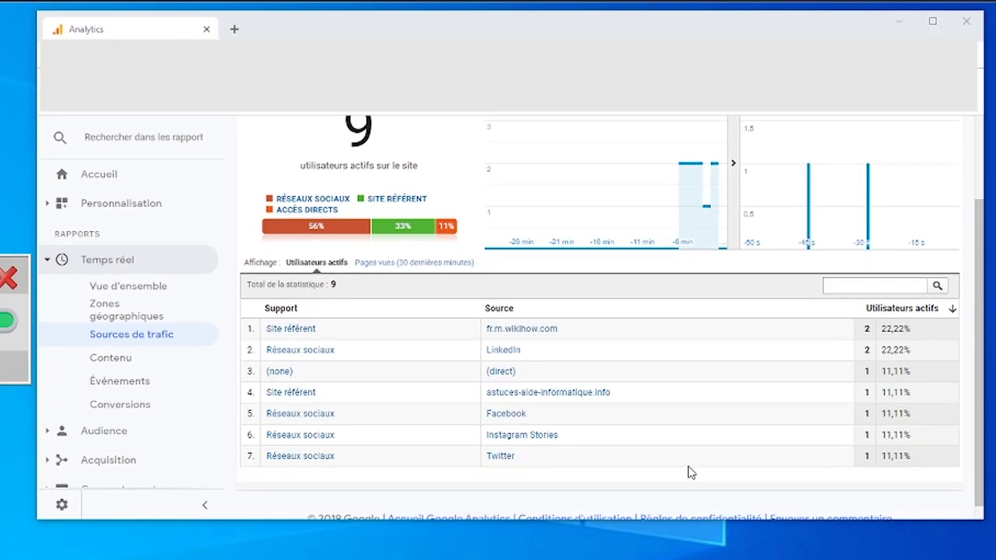
pyautogui.scroll(1, 690, 473)
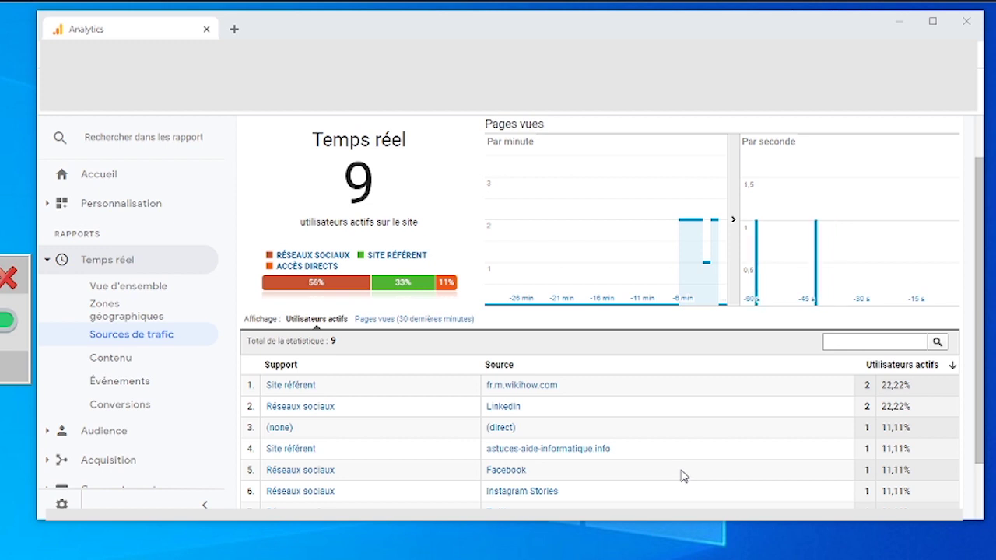
pyautogui.scroll(-2, 681, 476)
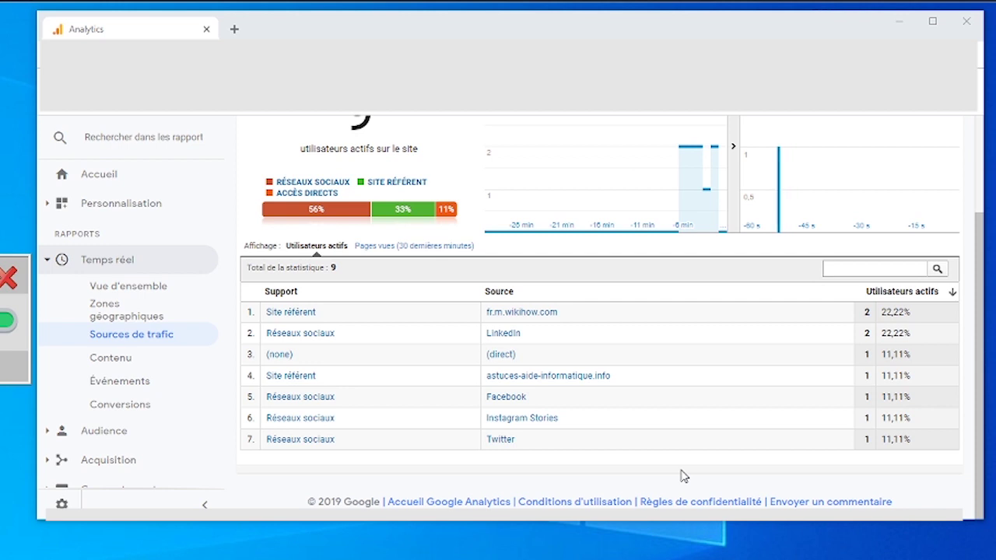
pyautogui.scroll(1, 681, 476)
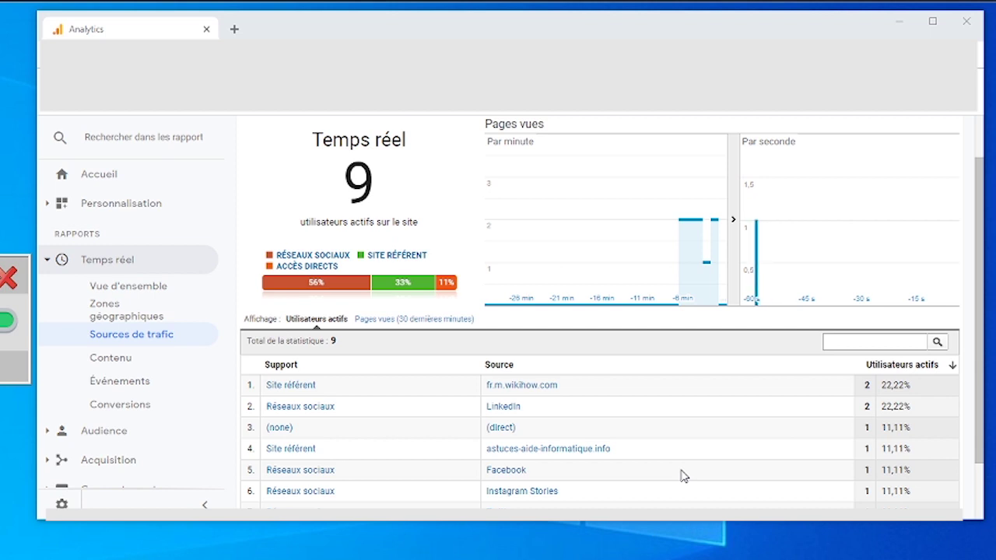
pyautogui.scroll(-1, 681, 477)
pyautogui.scroll(1, 681, 476)
pyautogui.scroll(-1, 681, 476)
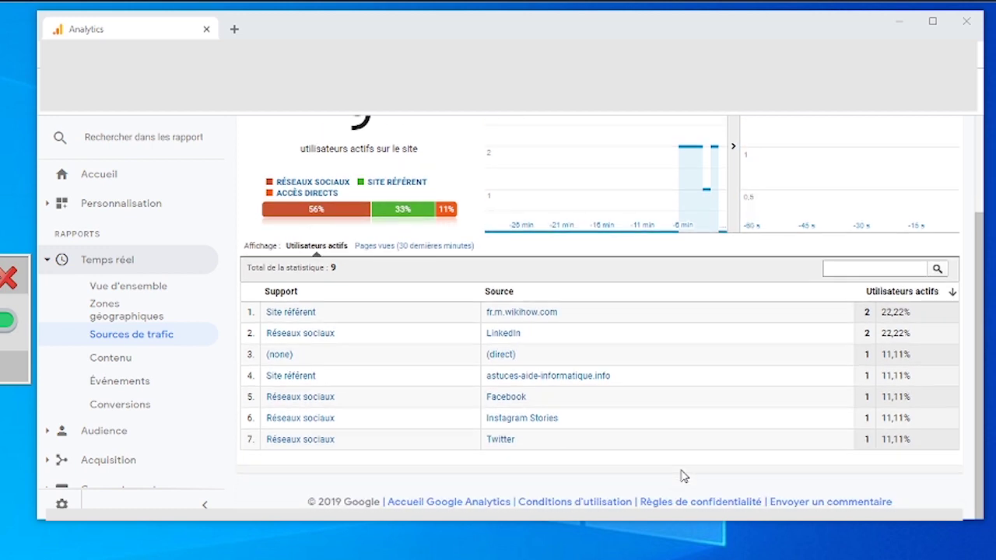
pyautogui.scroll(1, 683, 476)
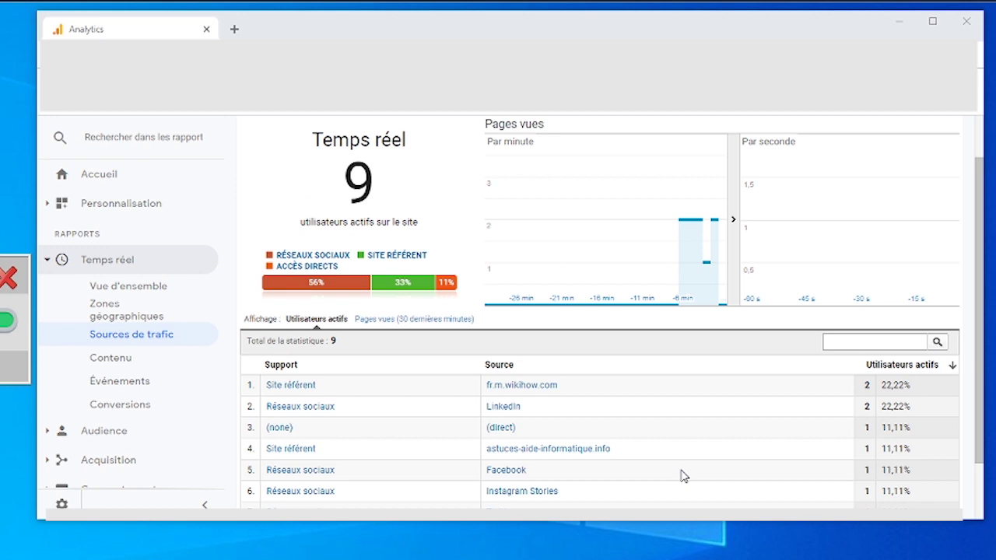
pyautogui.scroll(-1, 681, 476)
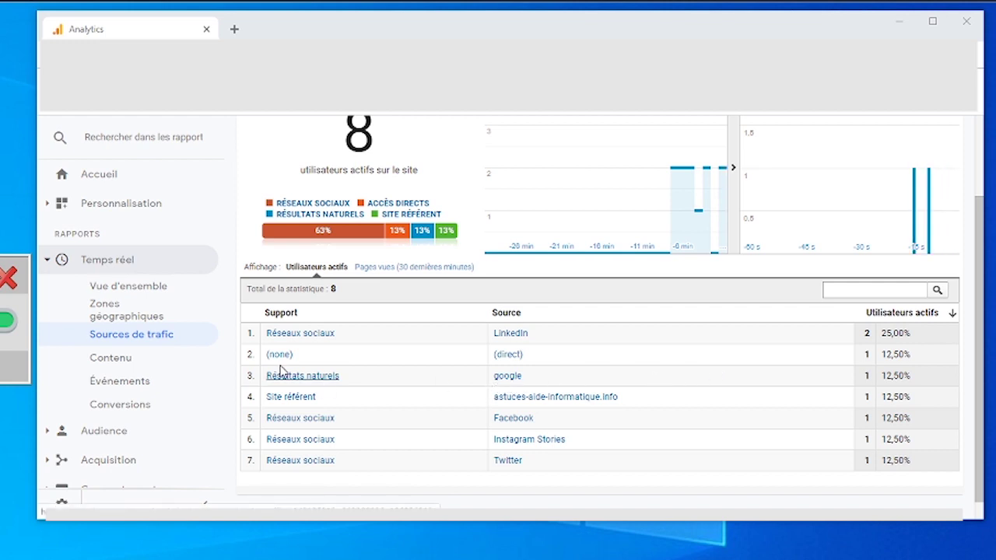
# Step: Examine the most common keywords in Vue d'ensemble, and return to Sources de trafic to check the active users per source
pyautogui.click(109, 287)
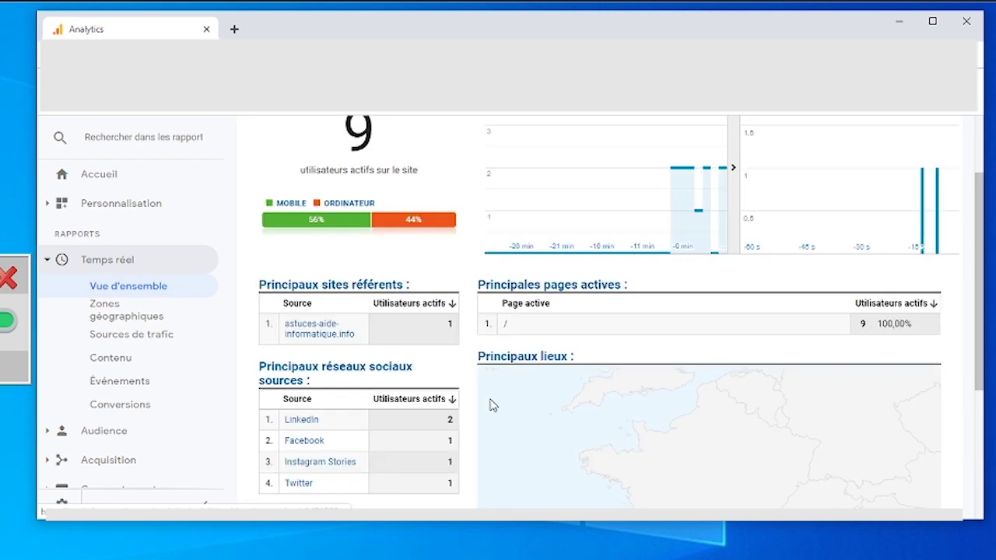
pyautogui.scroll(-2, 481, 393)
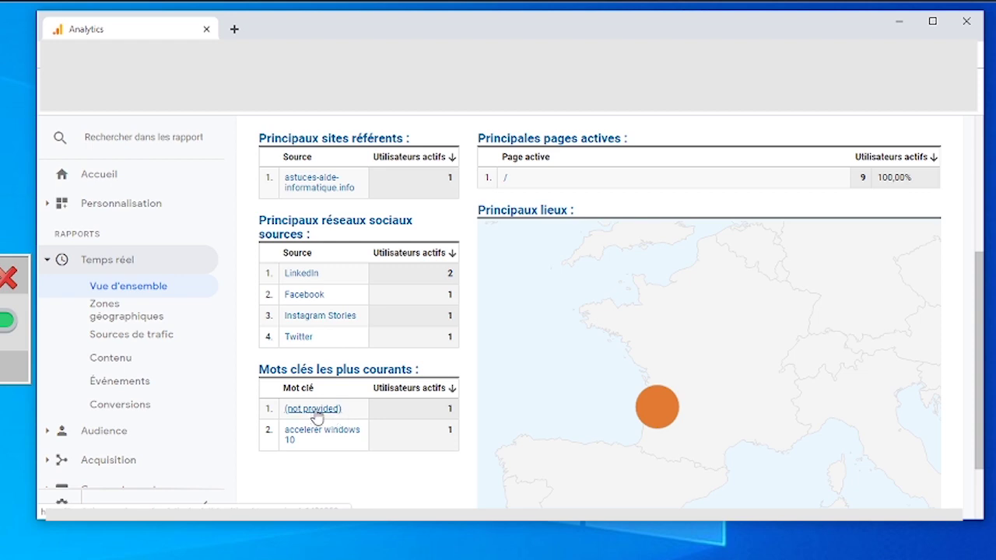
pyautogui.scroll(3, 440, 424)
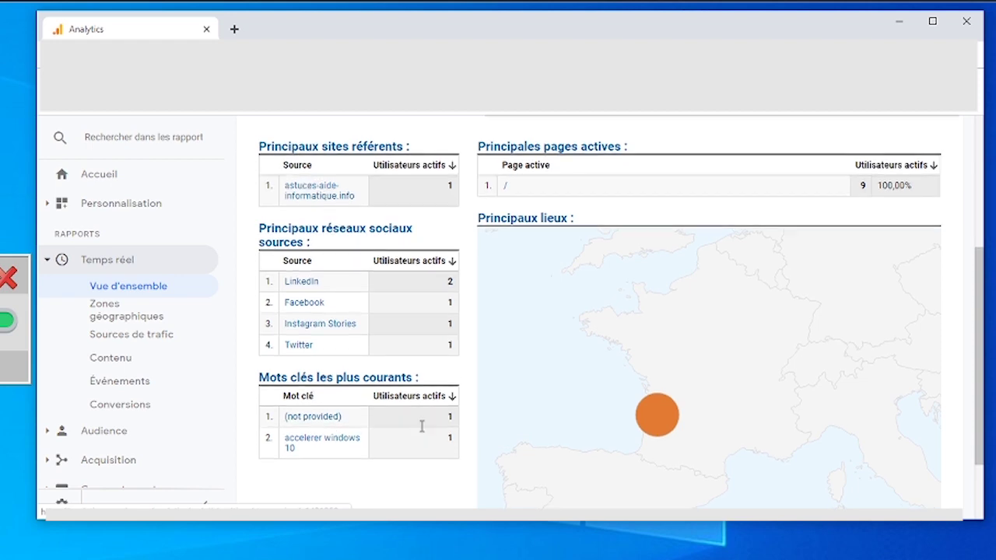
pyautogui.scroll(1, 440, 420)
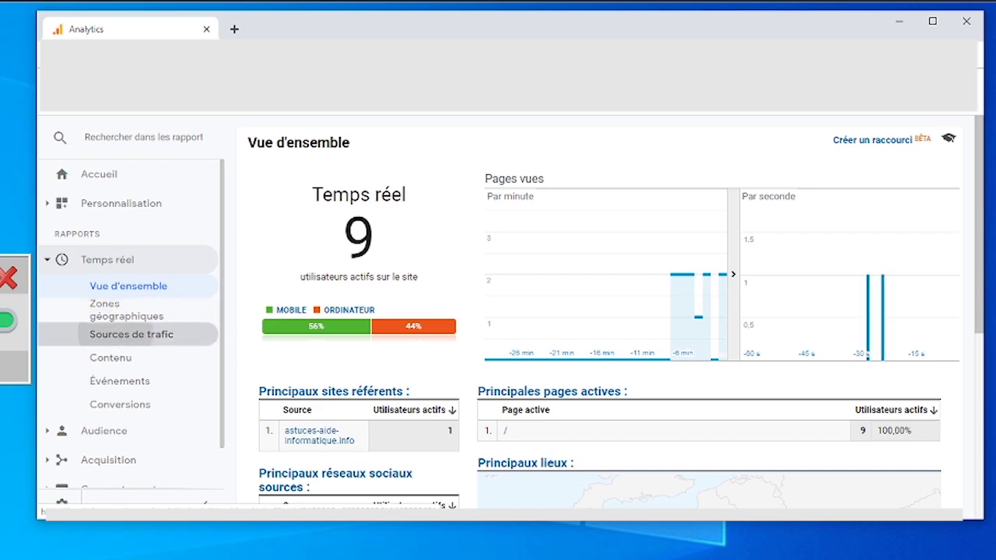
pyautogui.click(130, 334)
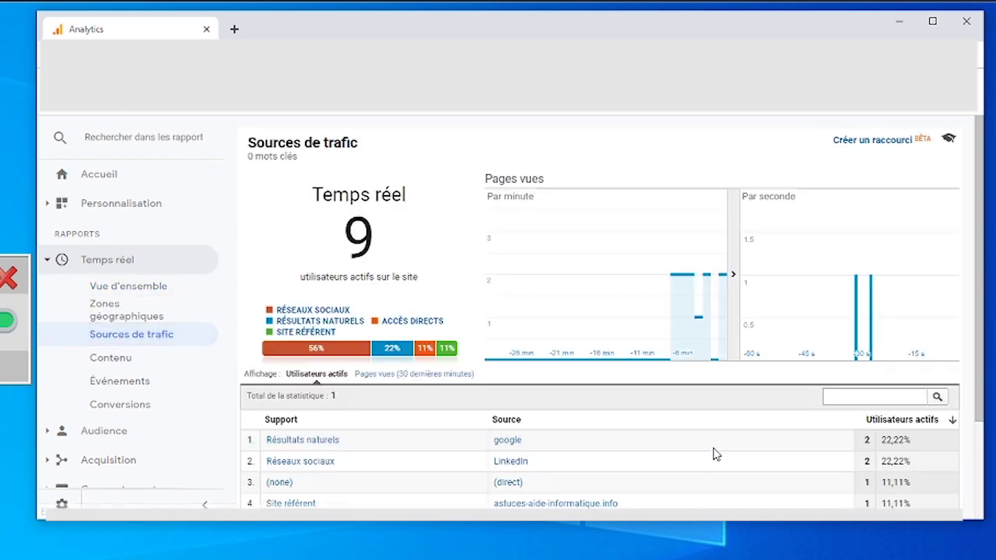
pyautogui.scroll(-2, 661, 407)
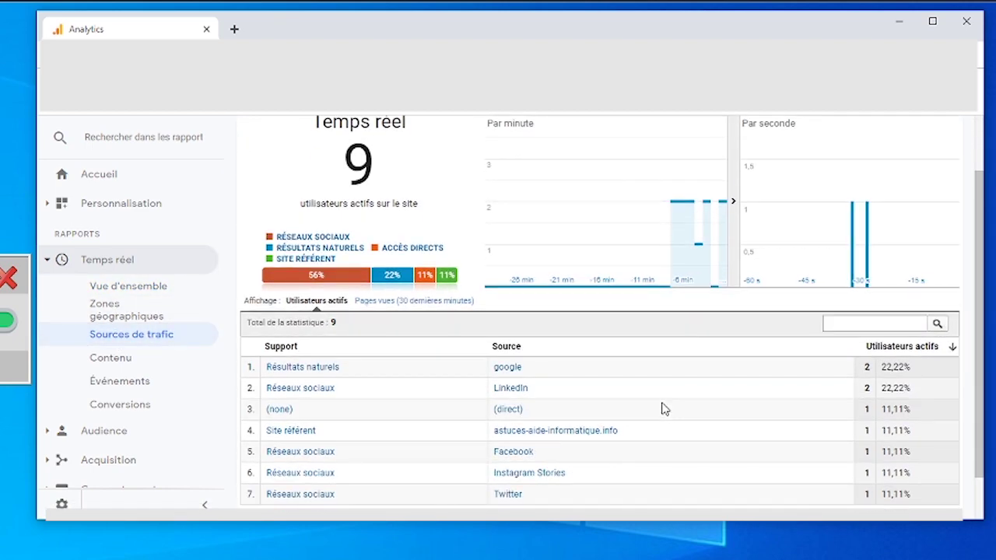